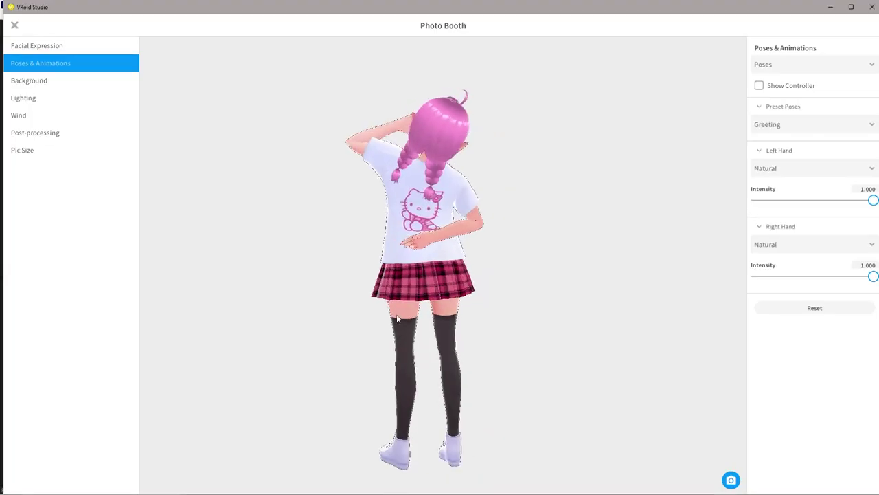
drag(396, 314, 490, 318)
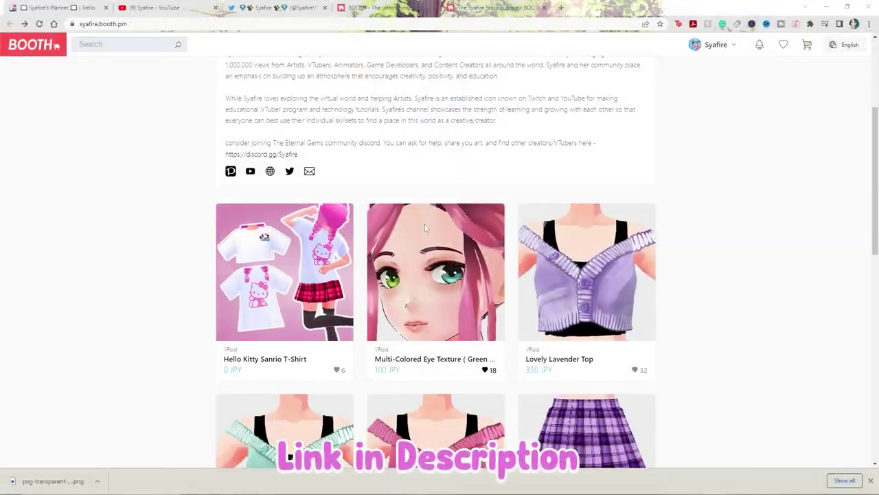
scroll(425, 227, down, 2)
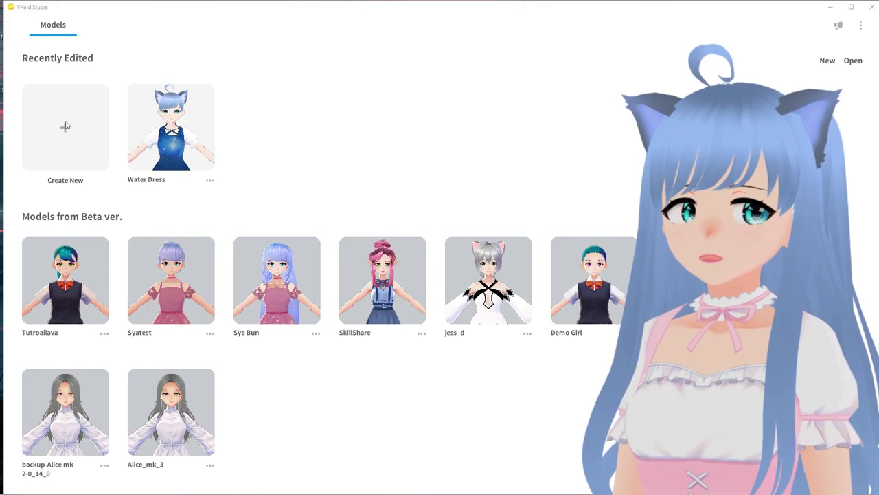
- Create a new character model from the Fem base
click(65, 126)
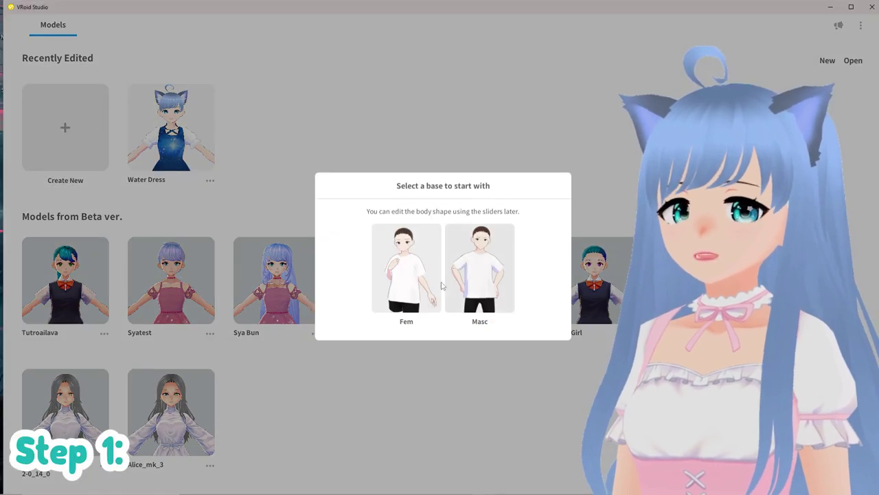
click(416, 270)
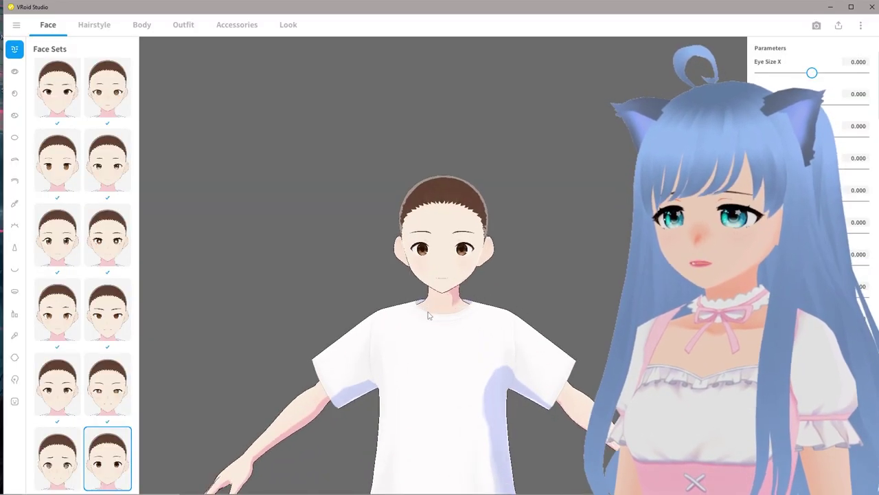
right_drag(428, 312, 443, 313)
middle_drag(457, 312, 439, 262)
right_drag(437, 262, 422, 261)
scroll(441, 258, up, 5)
middle_drag(456, 279, 452, 272)
scroll(456, 286, down, 3)
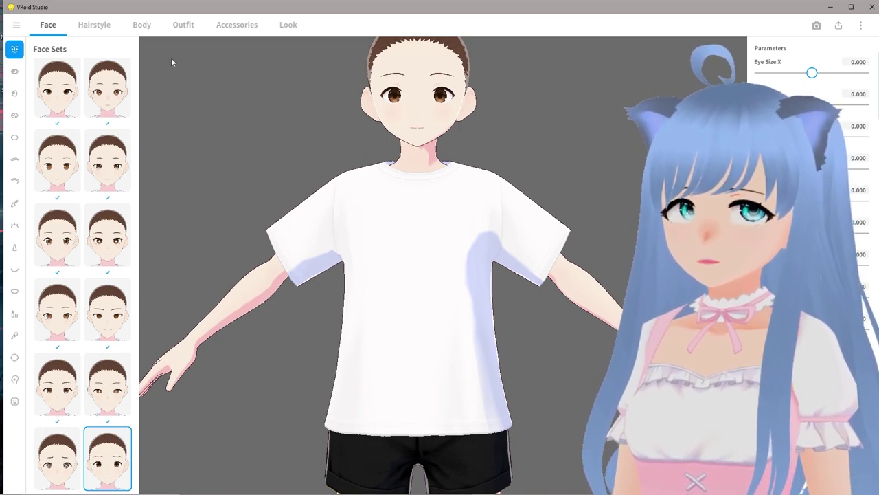
- Go to the outfit's tops and open the white T-shirt's texture for editing
click(183, 25)
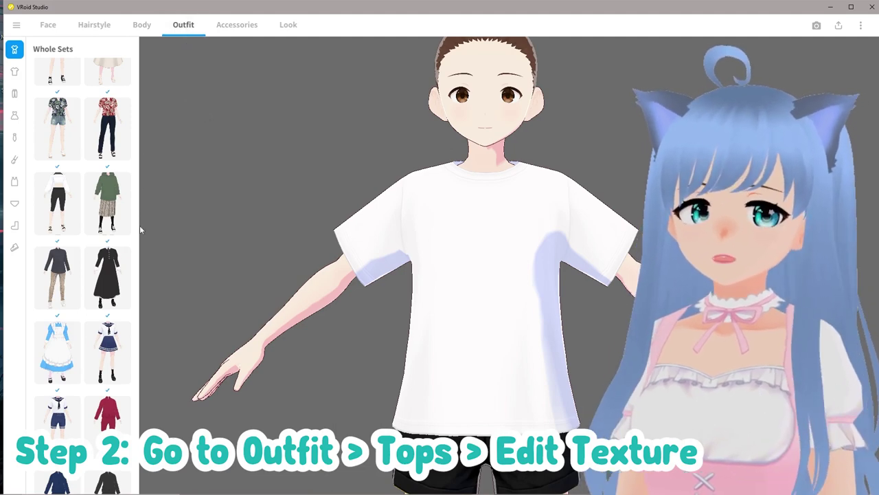
click(14, 72)
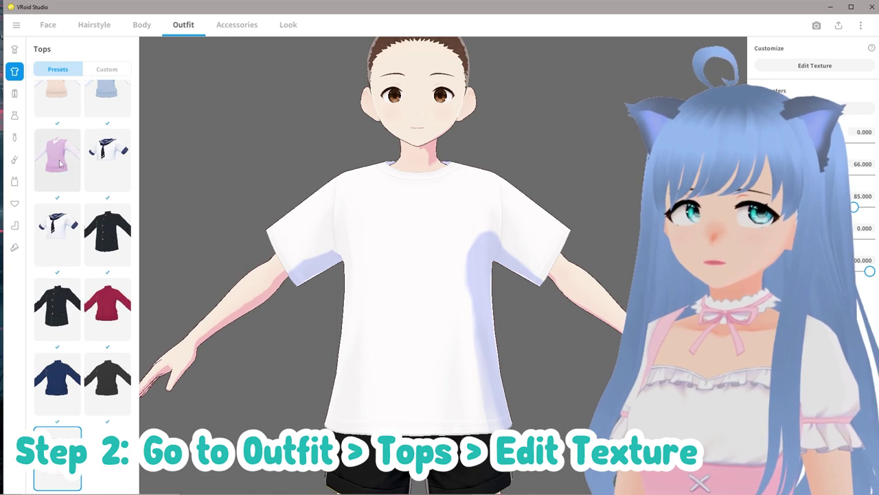
scroll(94, 301, down, 1)
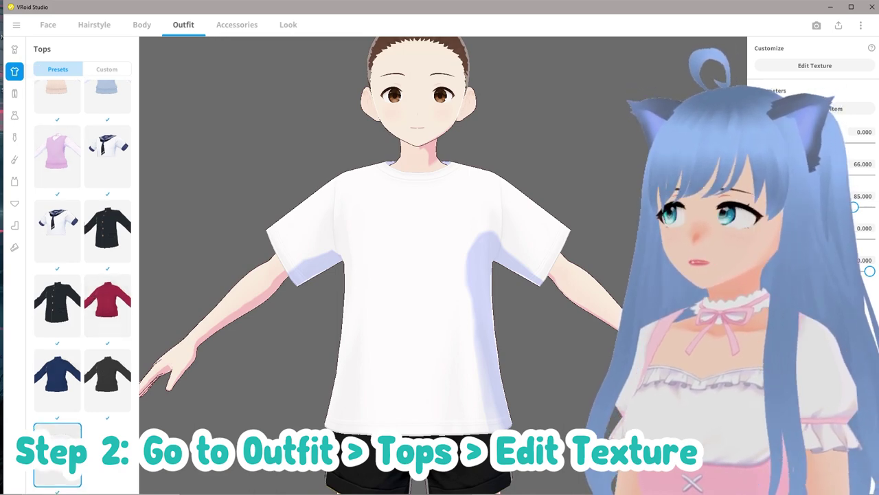
click(814, 66)
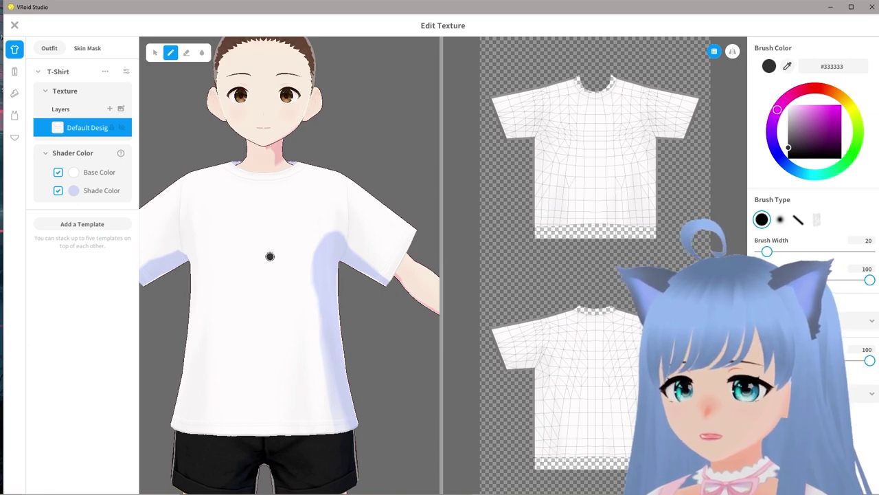
- Examine the T-shirt on the 3D model and the front piece of its 2D UV texture layout
middle_drag(354, 270, 371, 165)
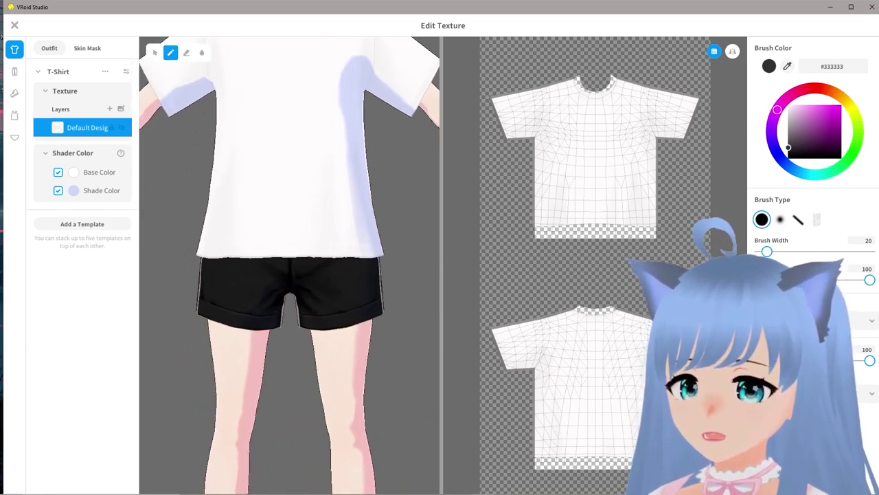
middle_drag(357, 226, 354, 179)
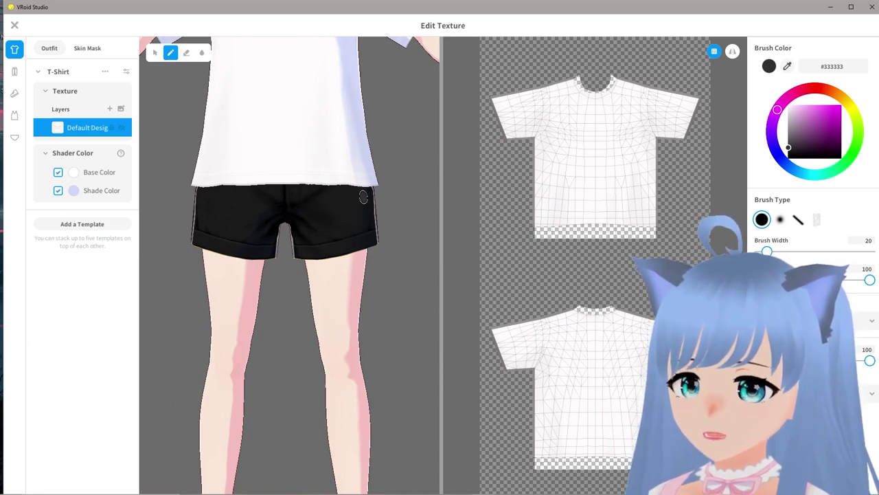
middle_drag(346, 206, 358, 224)
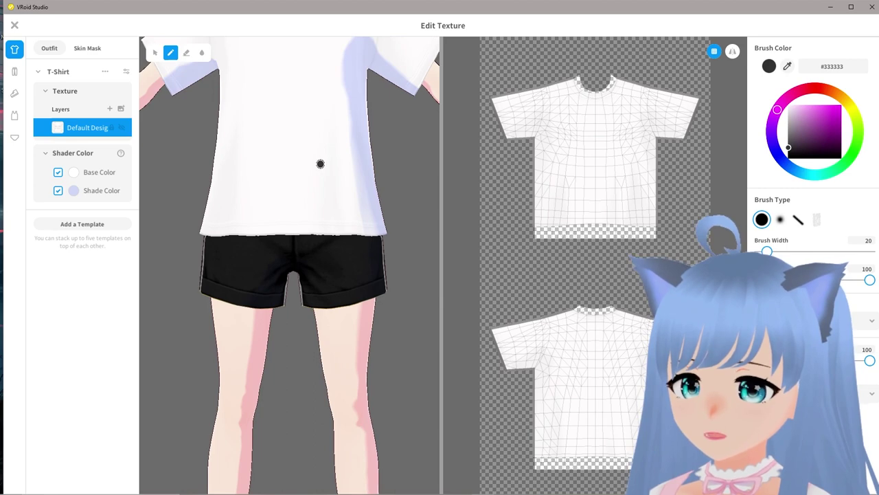
middle_drag(321, 164, 355, 435)
scroll(289, 163, up, 5)
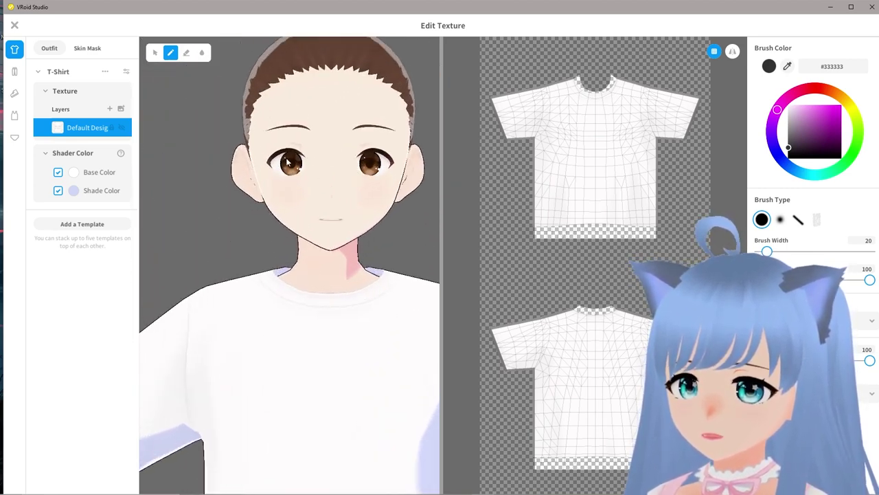
scroll(338, 184, down, 3)
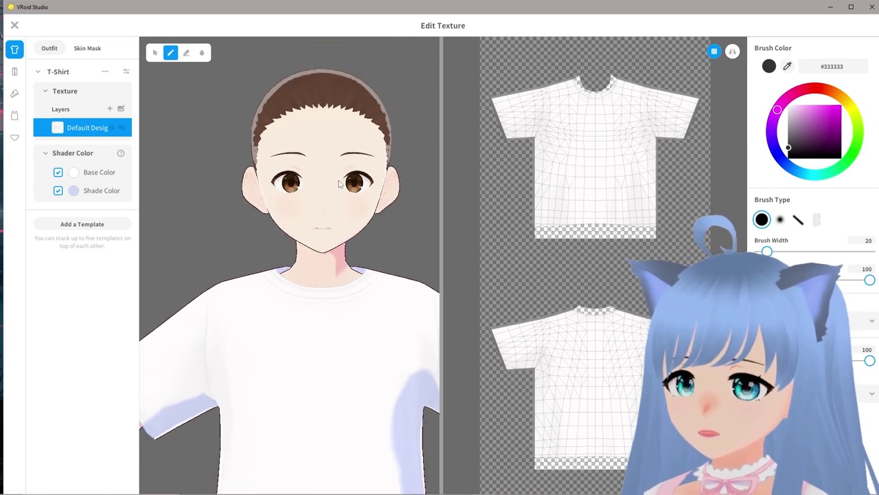
middle_drag(340, 295, 330, 143)
scroll(336, 237, down, 5)
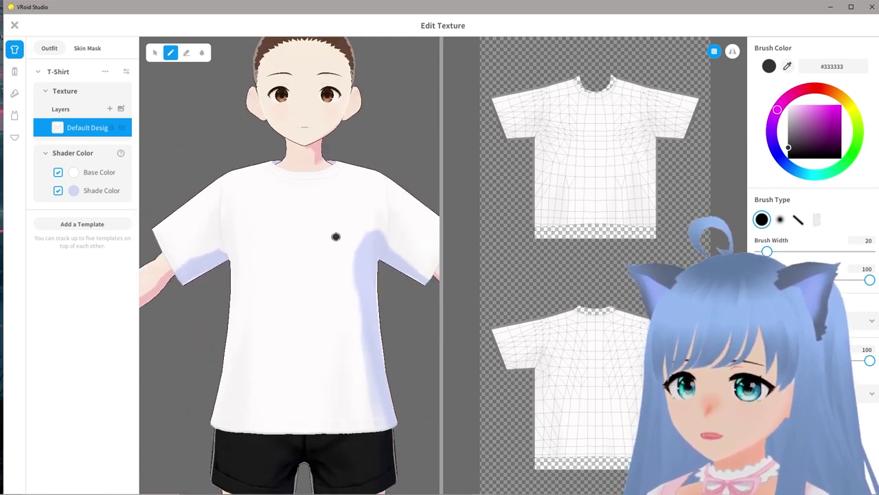
scroll(336, 235, up, 2)
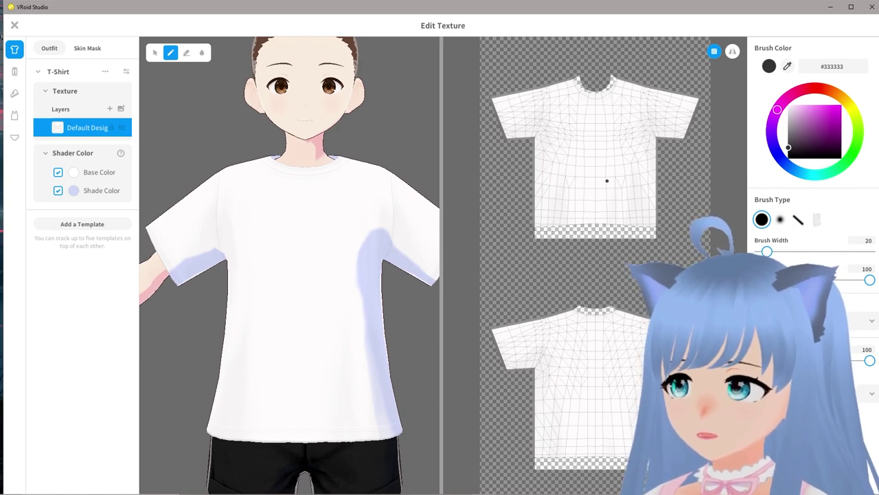
scroll(606, 180, up, 1)
middle_drag(610, 148, 596, 239)
scroll(596, 211, up, 3)
scroll(566, 204, up, 1)
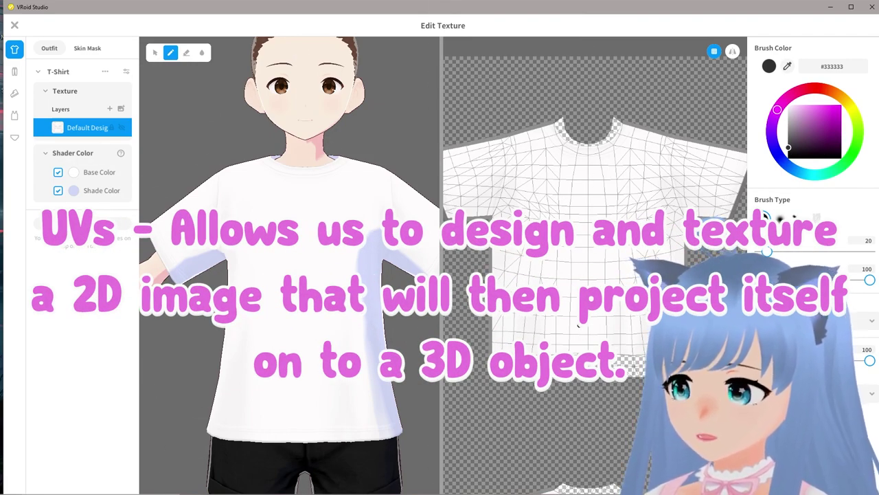
- Export the T-shirt's default design layer to the Desktop as a PNG image named Shirt_Logo_test
right_click(86, 131)
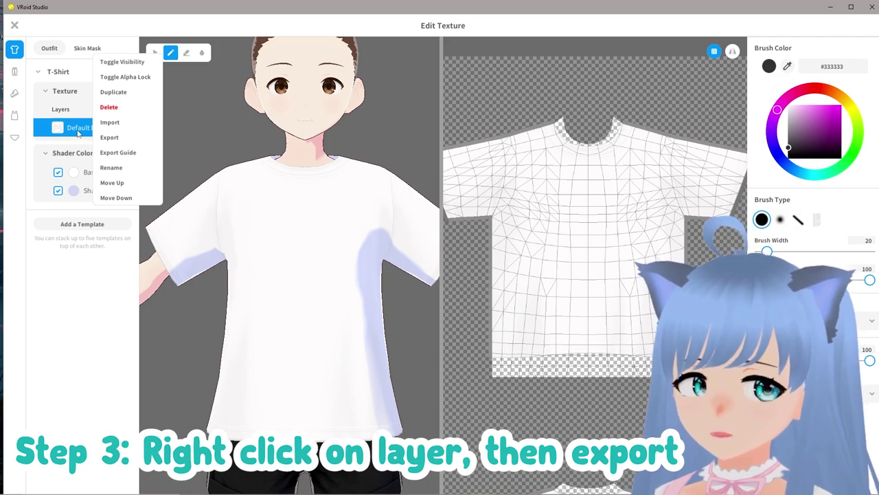
click(124, 141)
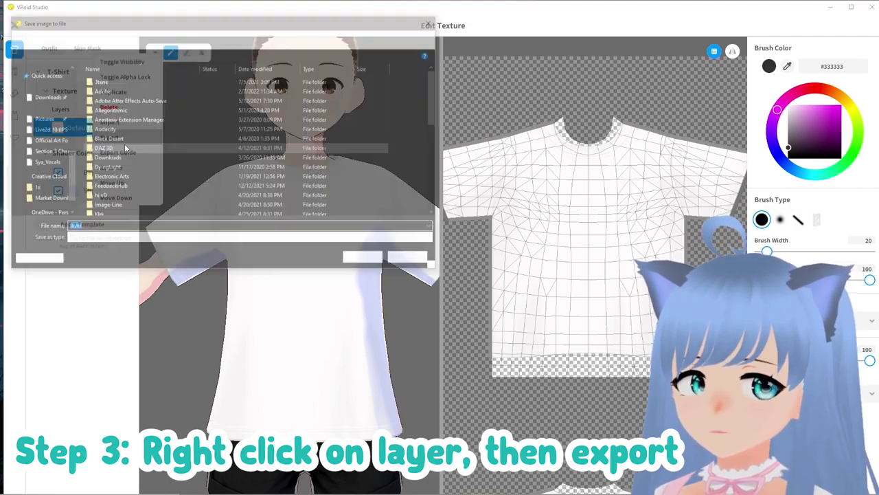
drag(151, 29, 459, 62)
double_click(390, 264)
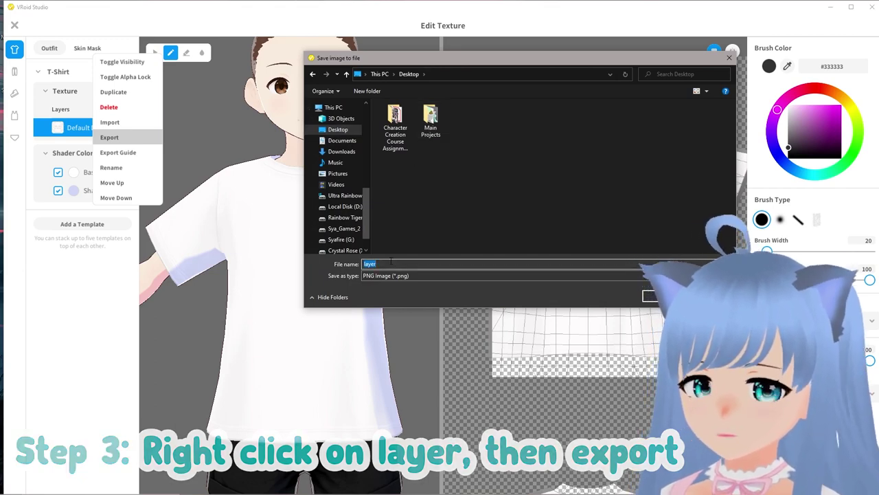
text(Shirt)
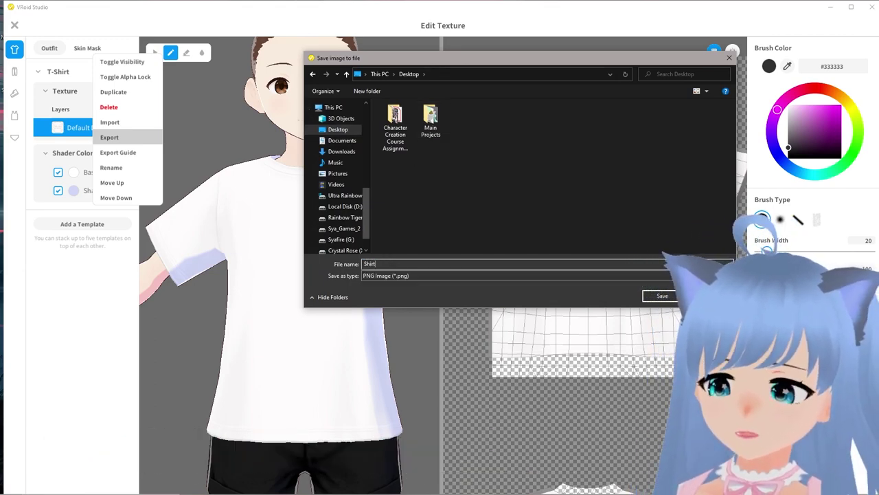
text(_Lo)
key(Return)
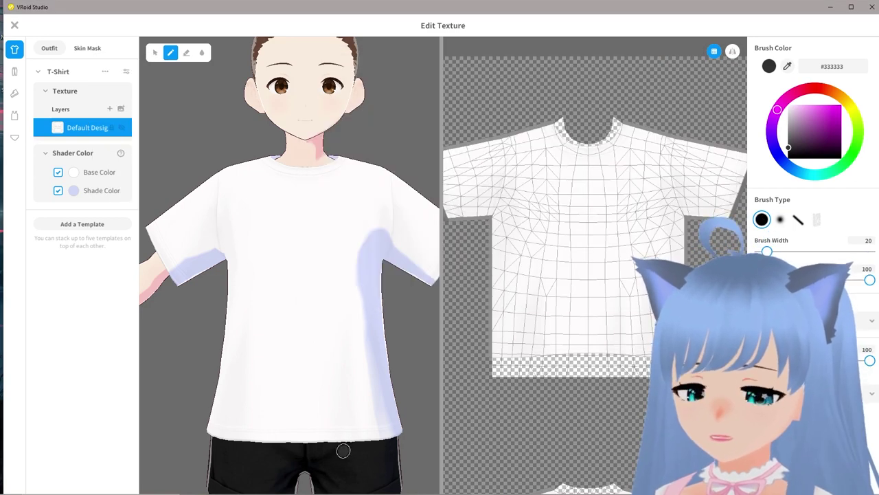
- Switch to Photoshop and open the exported Shirt_Logo_test image from the Desktop
mouse_move(323, 488)
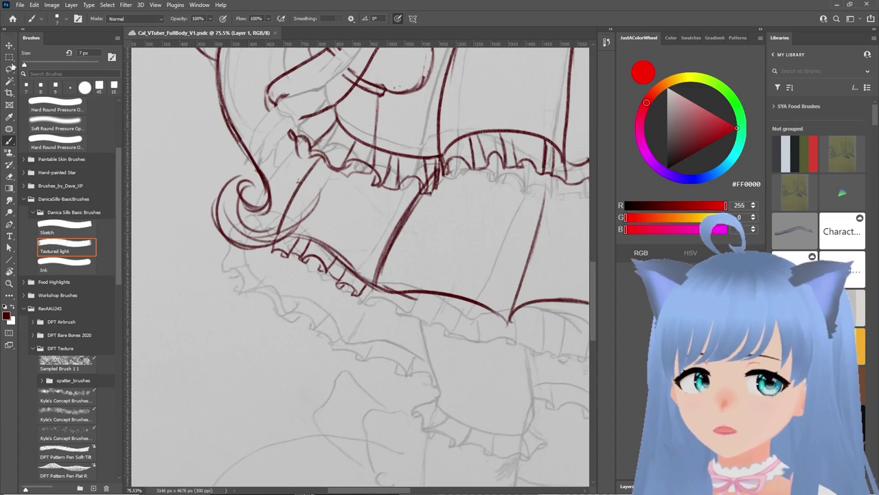
click(21, 6)
click(41, 26)
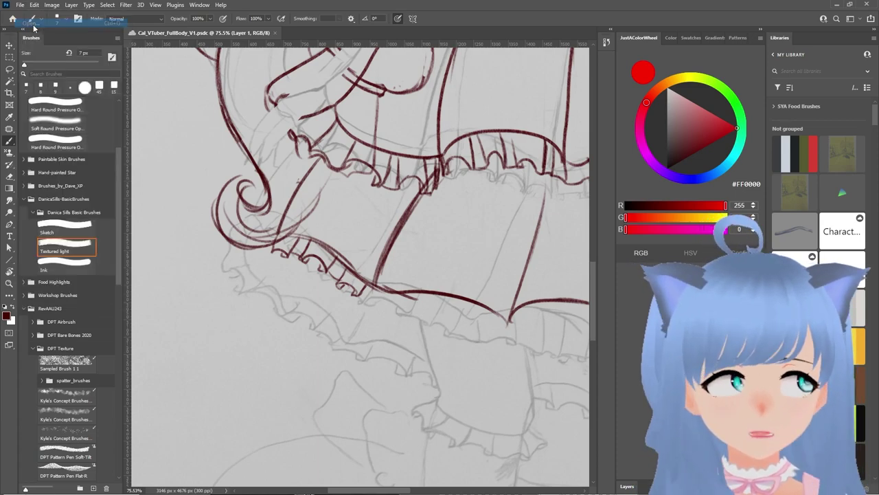
click(311, 363)
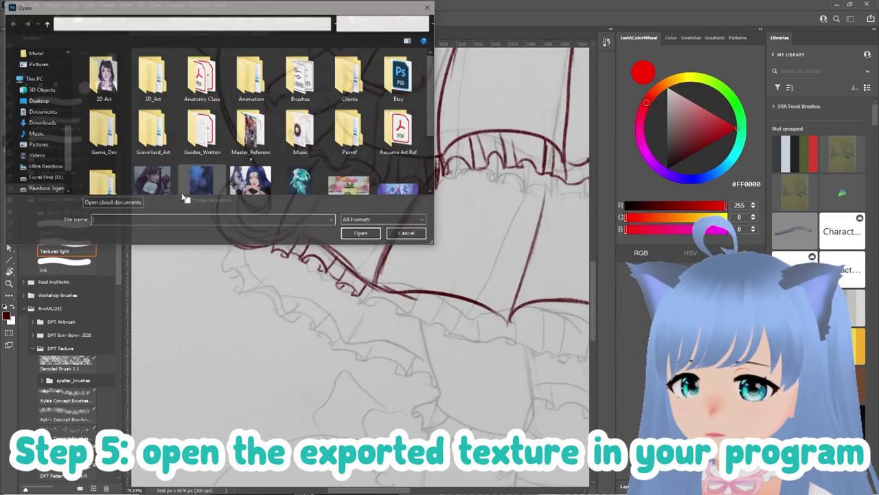
click(44, 100)
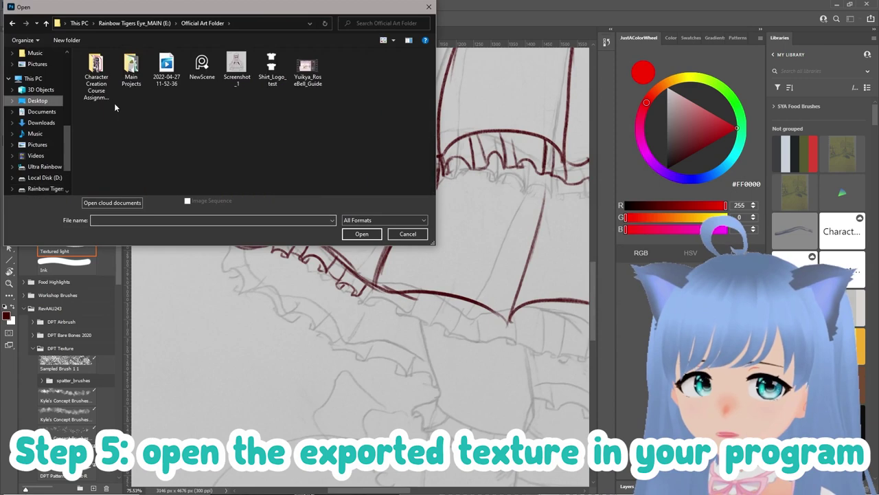
click(274, 66)
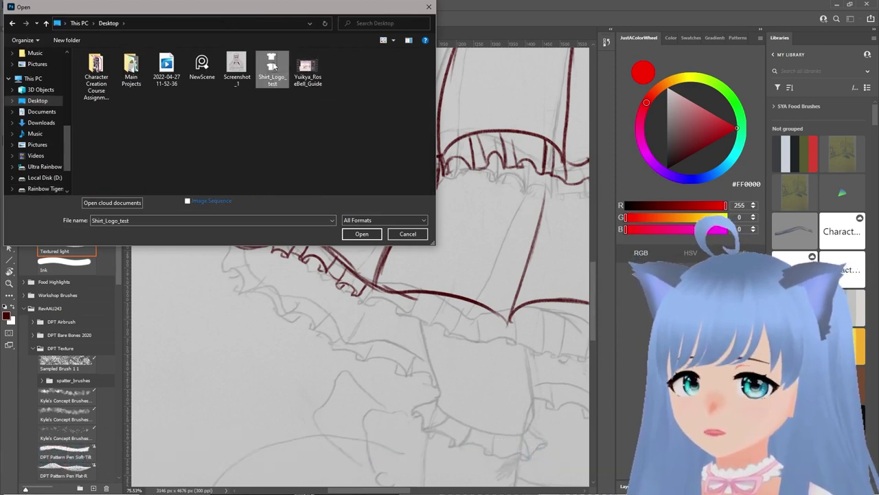
double_click(277, 67)
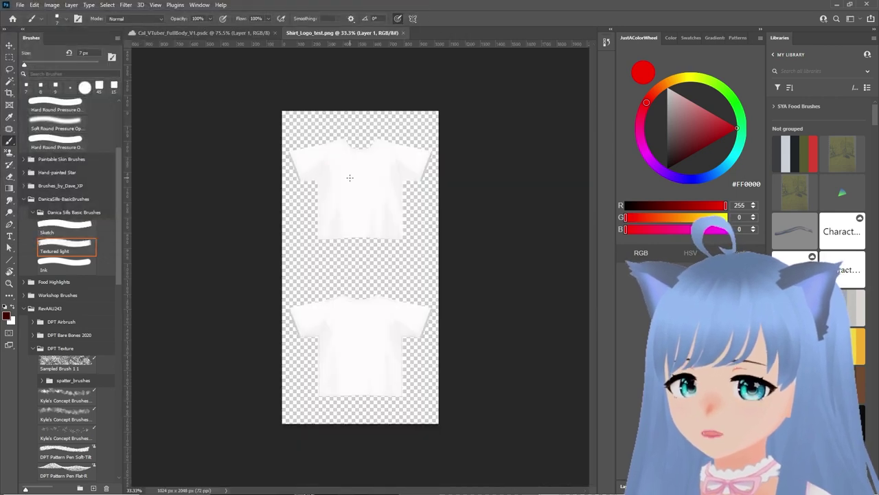
click(18, 7)
click(36, 23)
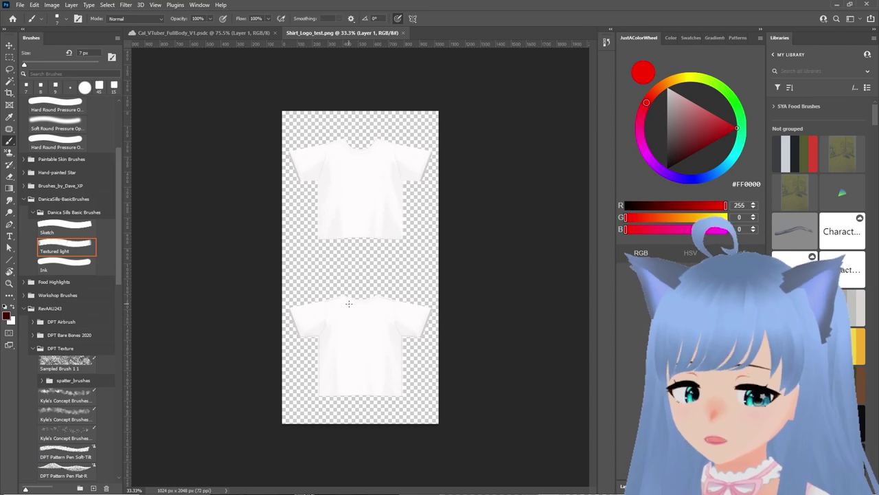
alt+scroll(355, 286, up, 5)
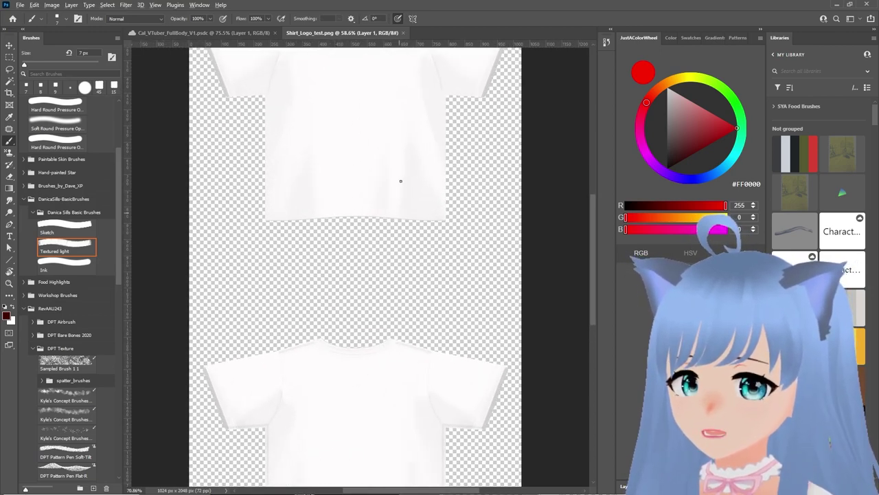
alt+scroll(382, 258, up, 1)
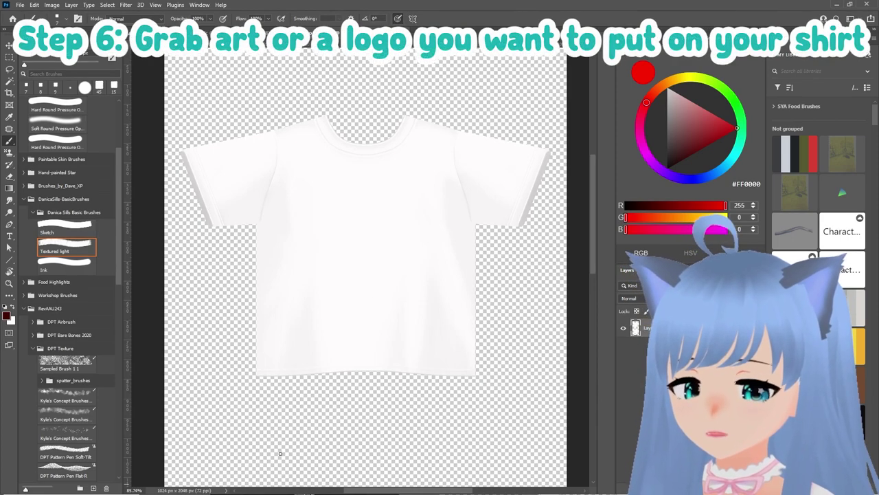
- Switch to Chrome, maximize the window with the "sanrio logo" image results, and preview the pink Hello Kitty Sanrio logo from Logopedia
key(alt+Tab)
key(alt+Tab)
key(alt+Tab)
key(alt+Tab)
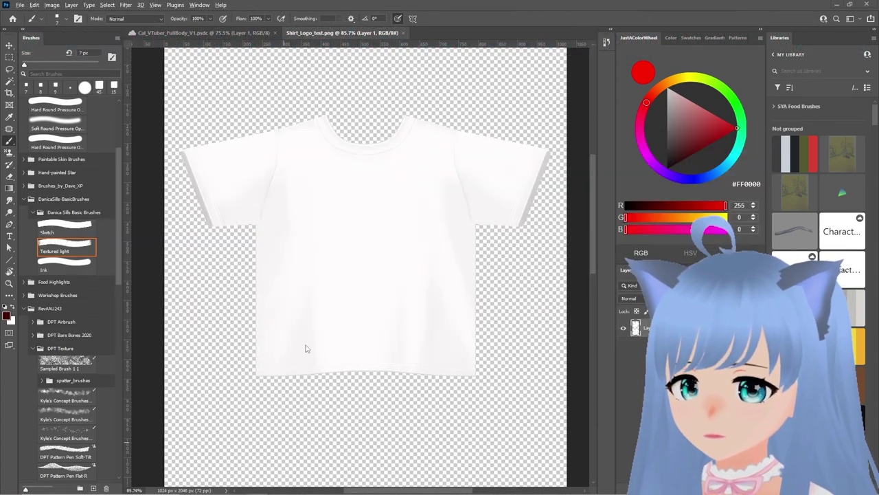
key(alt+Tab)
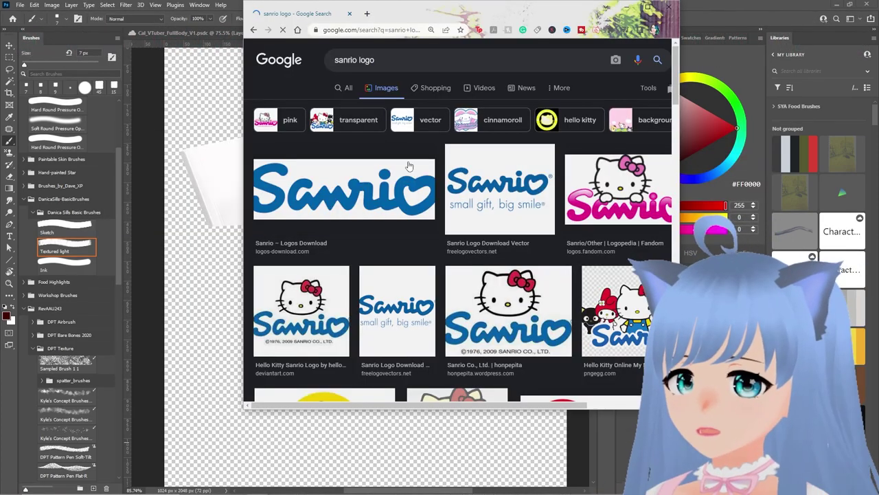
click(650, 9)
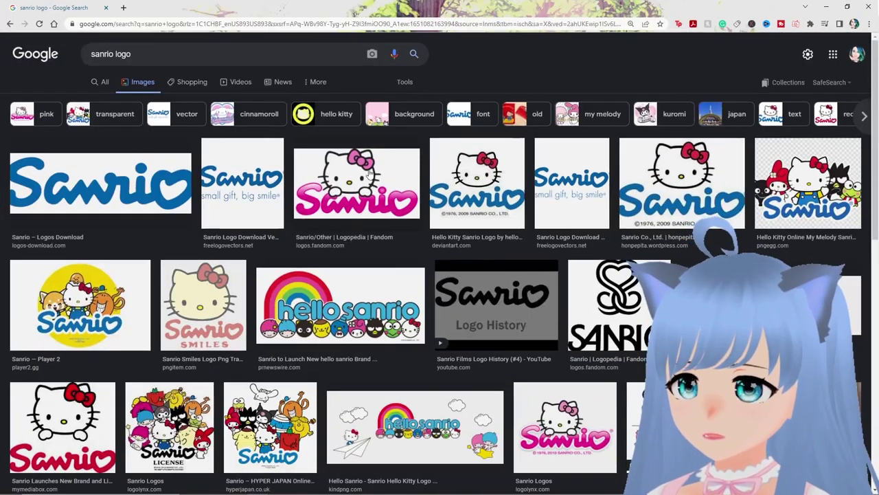
click(369, 172)
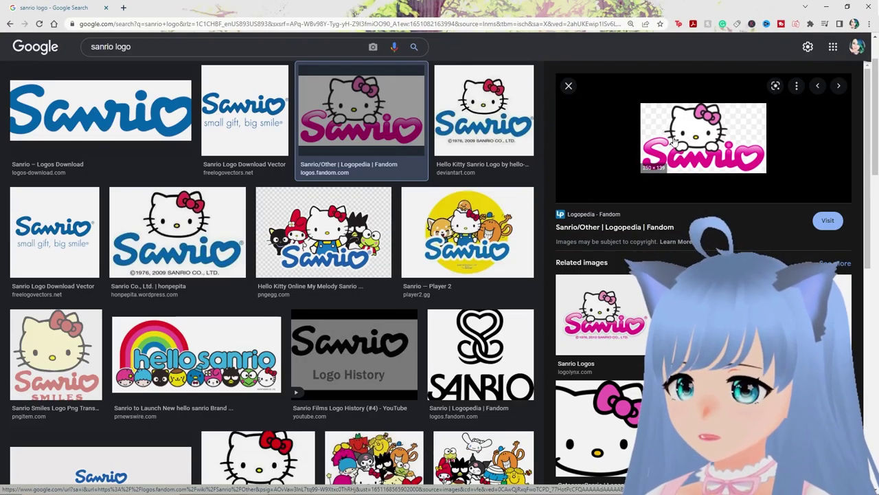
- Preview the PNGEgg Sanrio logo with Hello Kitty and friends and save the PNG image to the Desktop
click(318, 230)
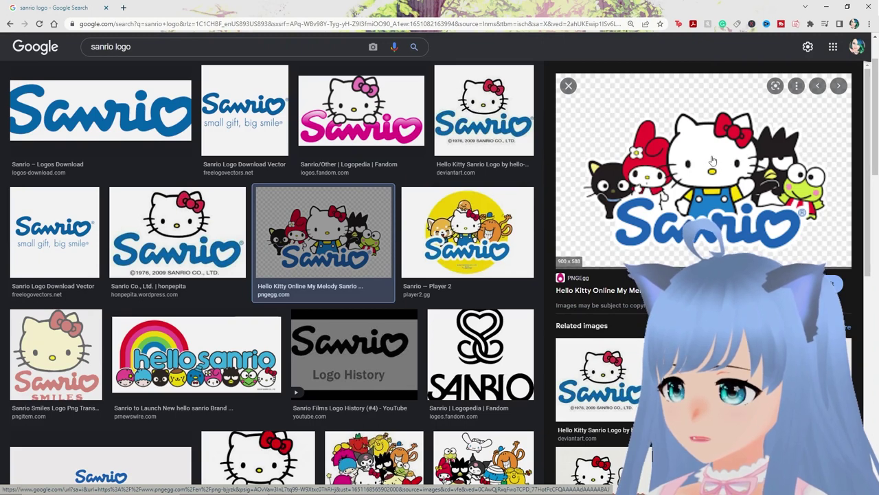
right_click(712, 158)
click(738, 246)
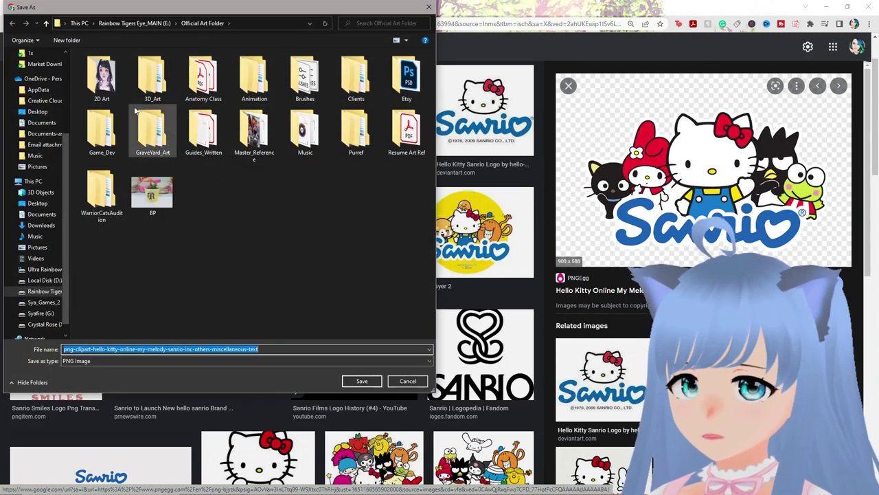
click(37, 111)
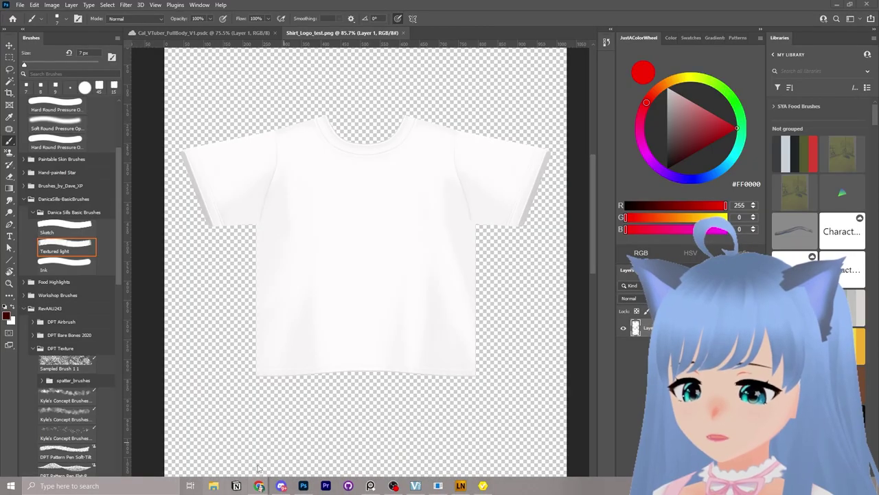
- Place the downloaded Sanrio characters logo from the Desktop into the Shirt_Logo_test document in Photoshop
click(214, 485)
double_click(456, 89)
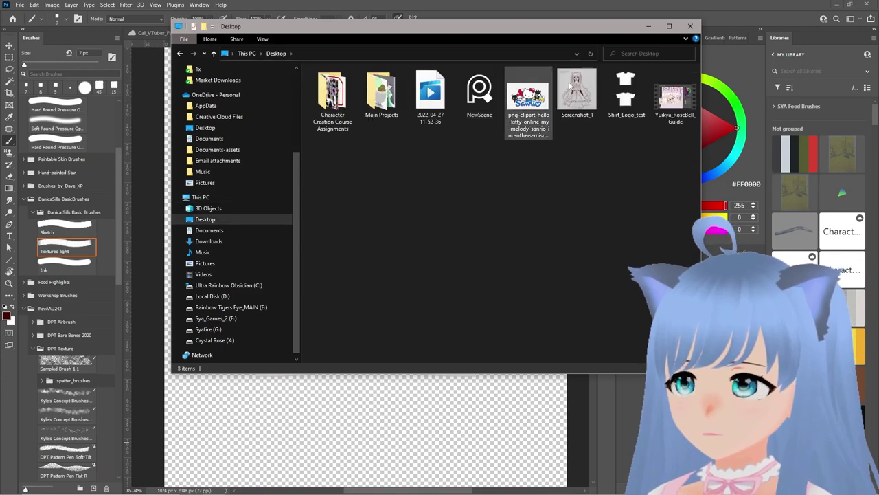
drag(562, 29, 807, 86)
drag(358, 244, 358, 245)
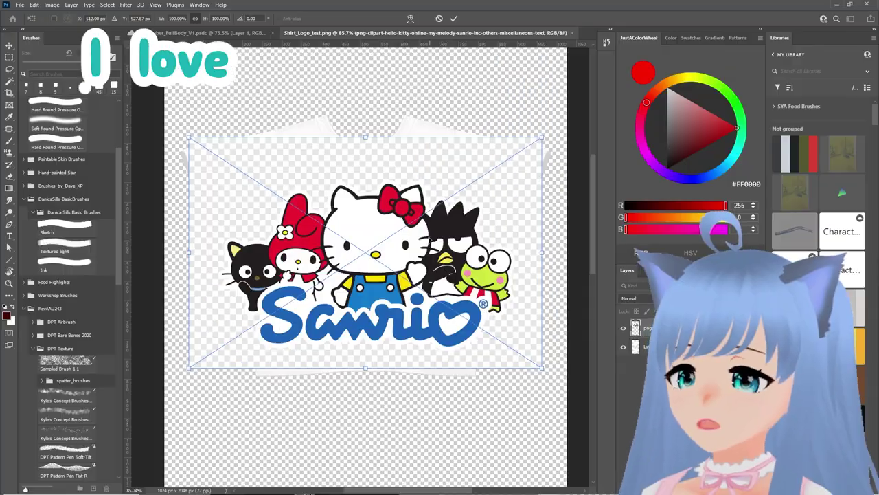
click(9, 47)
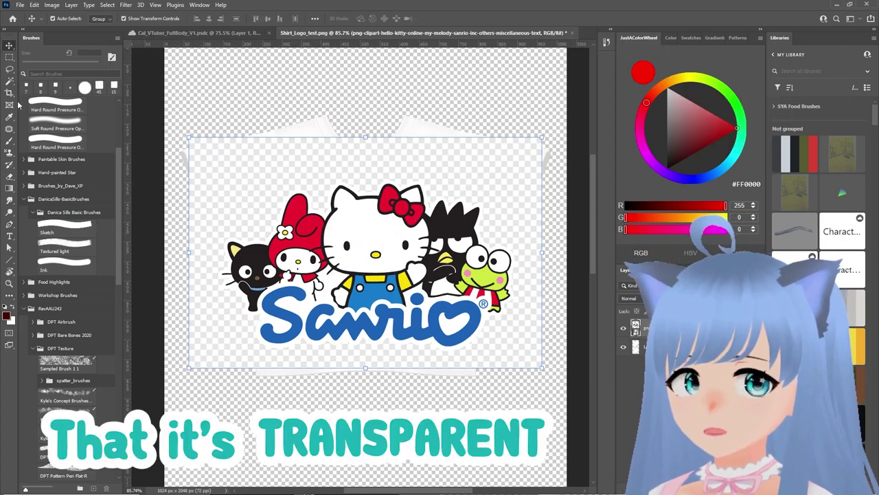
- Rasterize the Sanrio logo layer, delete the checkered background around the characters using the Magic Wand, and clear the selection
click(9, 81)
click(380, 164)
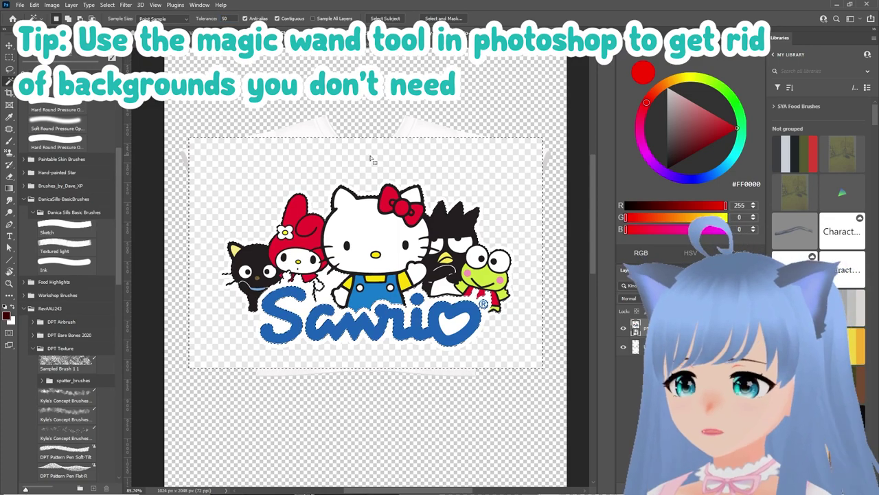
right_click(653, 328)
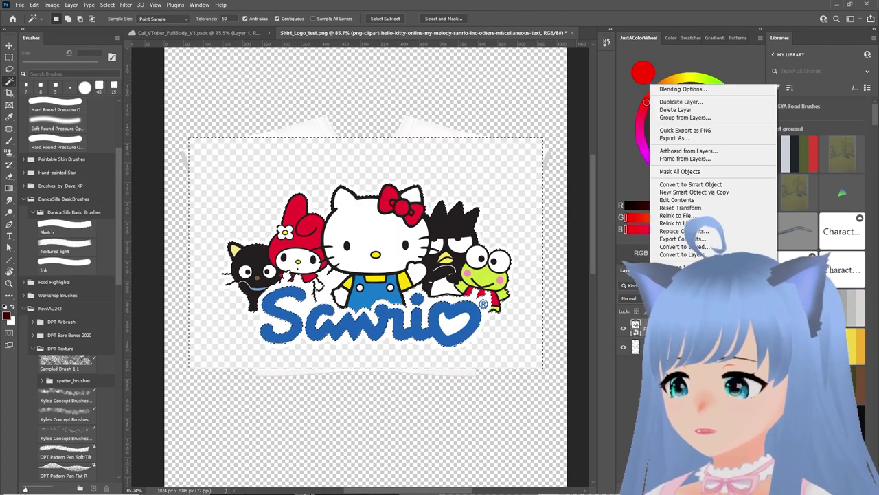
click(580, 239)
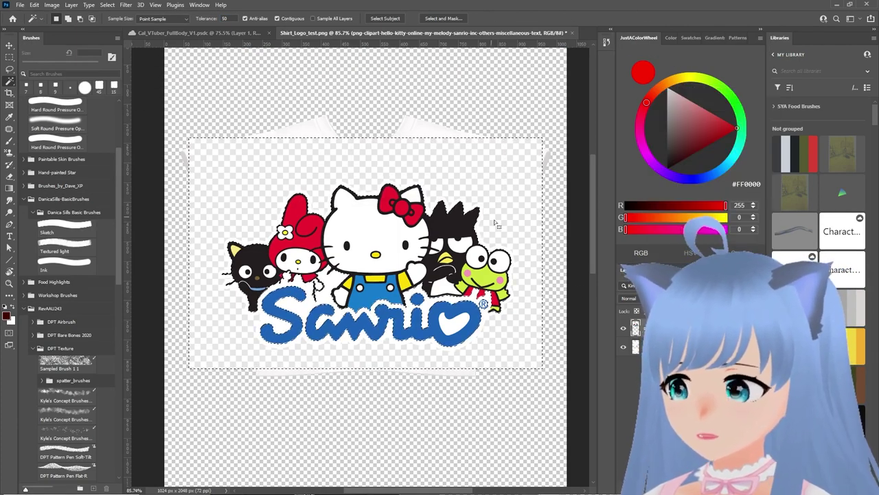
key(Delete)
key(ctrl+d)
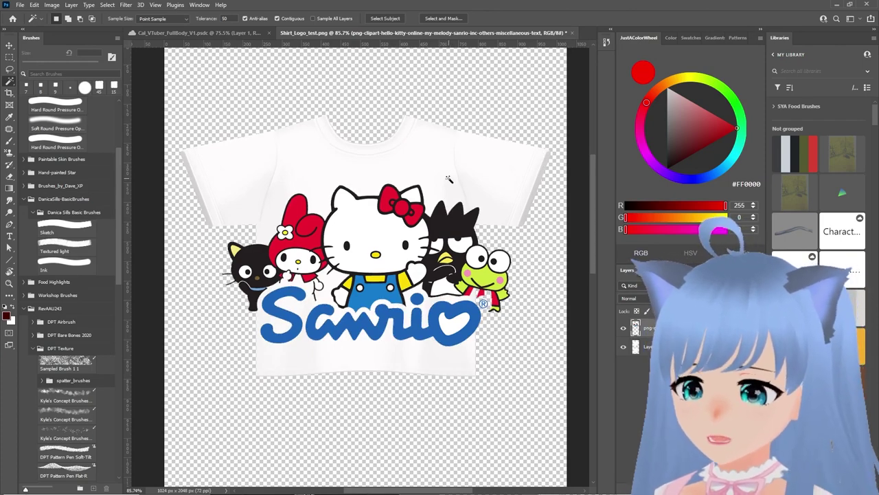
- Scale the Sanrio logo down proportionally and centre it on the chest of the shirt's front piece
key(v)
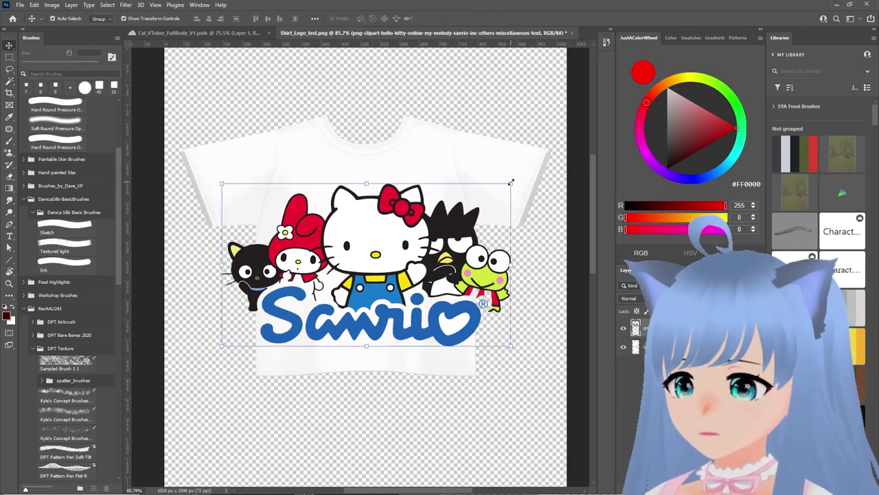
drag(510, 182, 361, 253)
drag(327, 291, 398, 227)
drag(444, 188, 432, 195)
drag(381, 225, 405, 222)
key(Return)
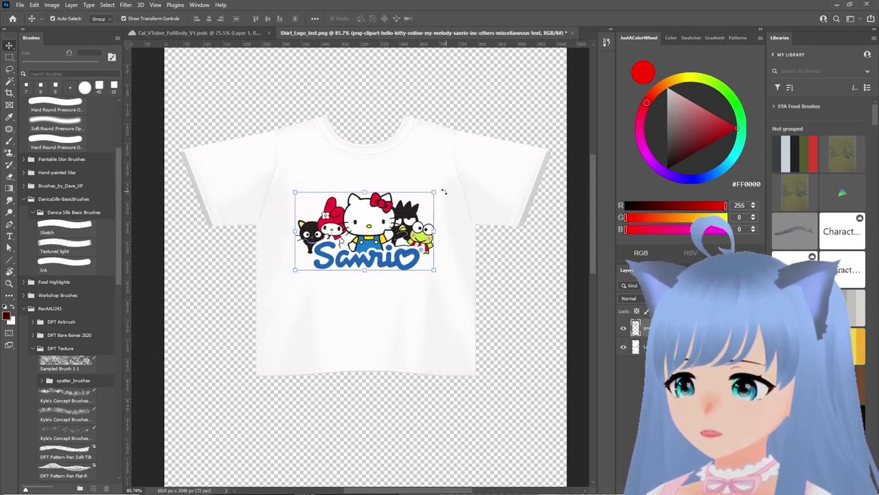
- Shrink the Sanrio logo to about 40% and place it as a small emblem on the wearer's left chest, nudging it slightly down
drag(434, 192, 446, 169)
drag(420, 183, 428, 177)
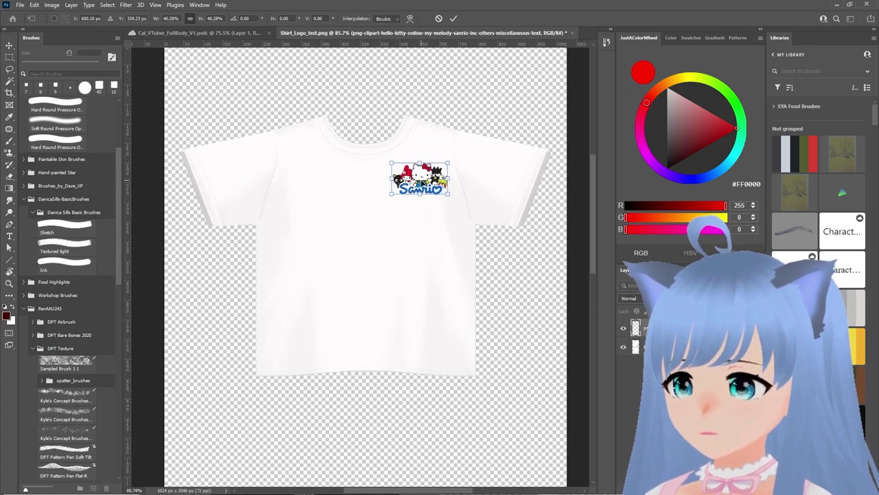
key(Return)
key(Down)
key(Down)
key(Down)
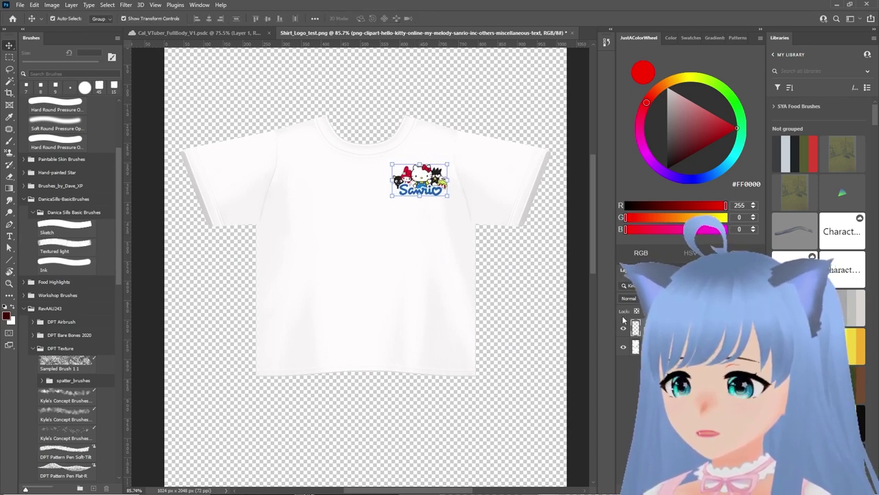
key(Down)
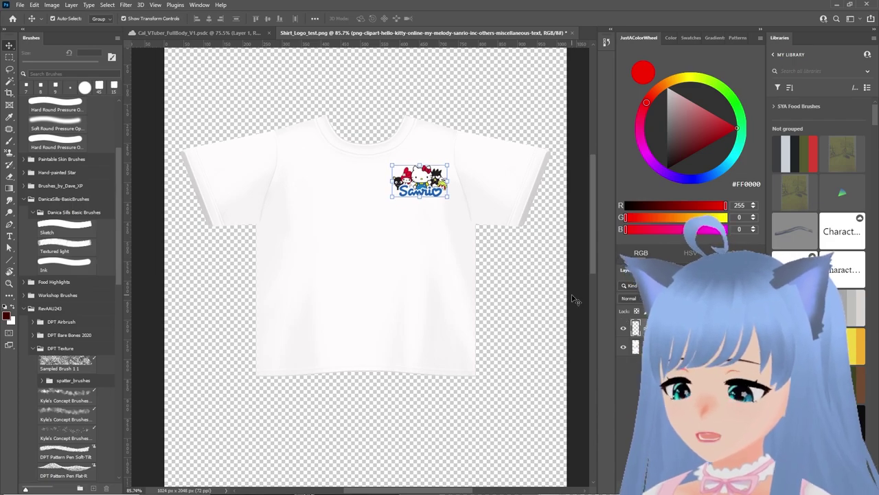
- Switch to Chrome and look through the "sanrio logo" image results for another design
key(alt+Tab)
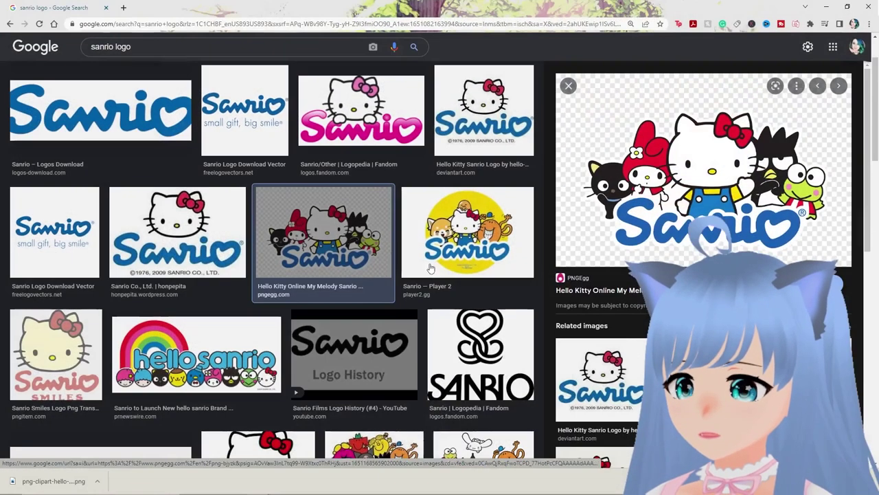
scroll(462, 261, down, 4)
scroll(160, 57, up, 5)
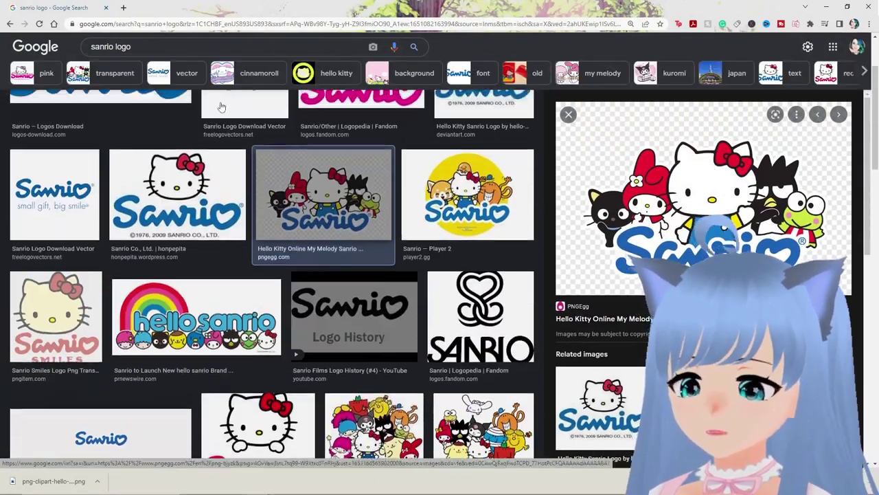
scroll(160, 57, down, 3)
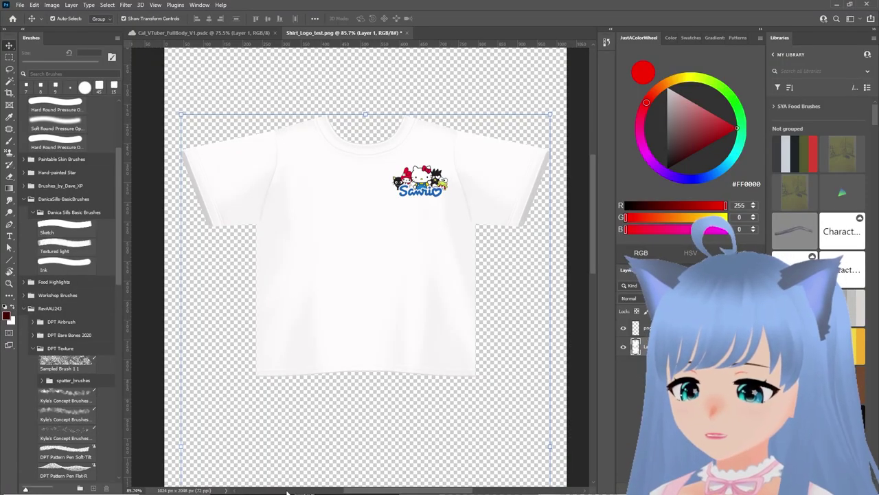
- Return to Chrome and preview Hello Kitty pictures in the "hello kitty transparent bg" image results
key(alt+Tab)
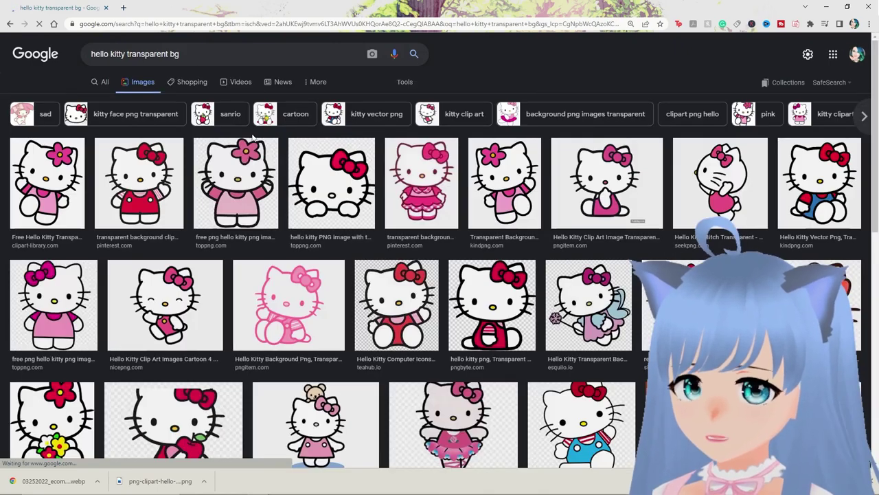
scroll(244, 122, down, 2)
click(48, 113)
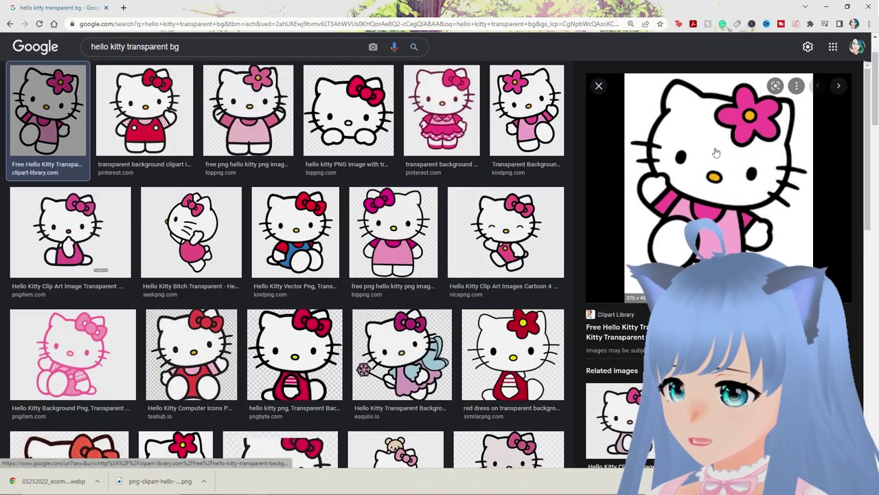
key(Right)
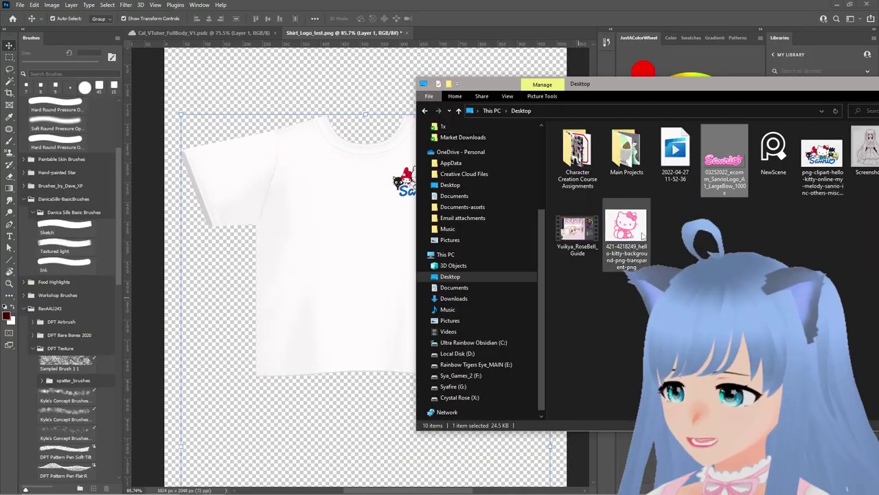
- Place the pink Hello Kitty image from the Desktop into the shirt document, rasterize it, and delete its background with the Magic Wand
drag(624, 167, 368, 234)
click(9, 80)
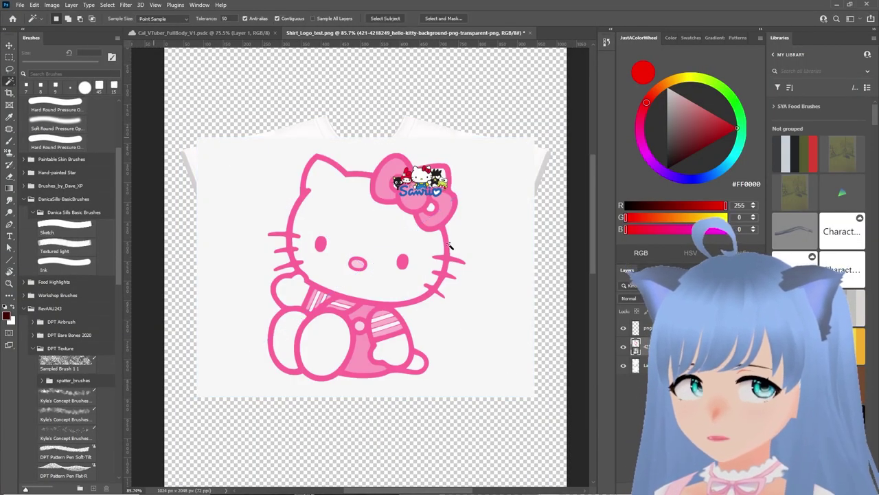
right_click(672, 347)
click(697, 268)
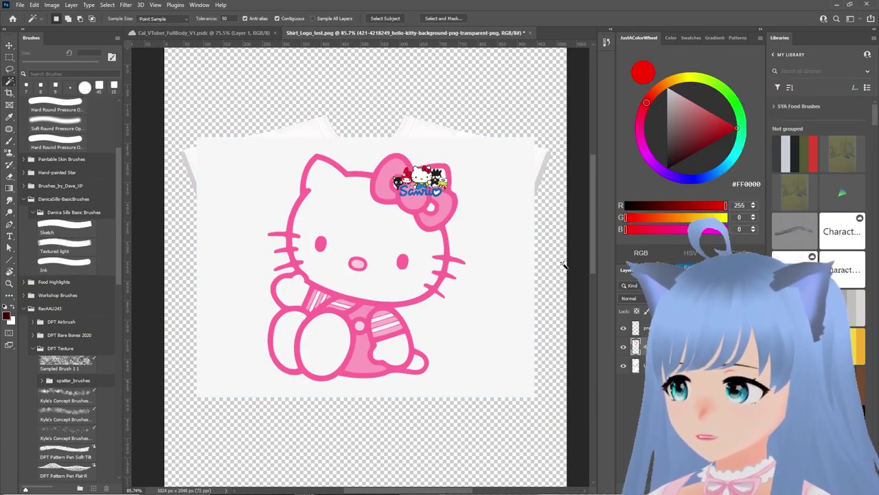
click(466, 240)
key(Delete)
key(ctrl+d)
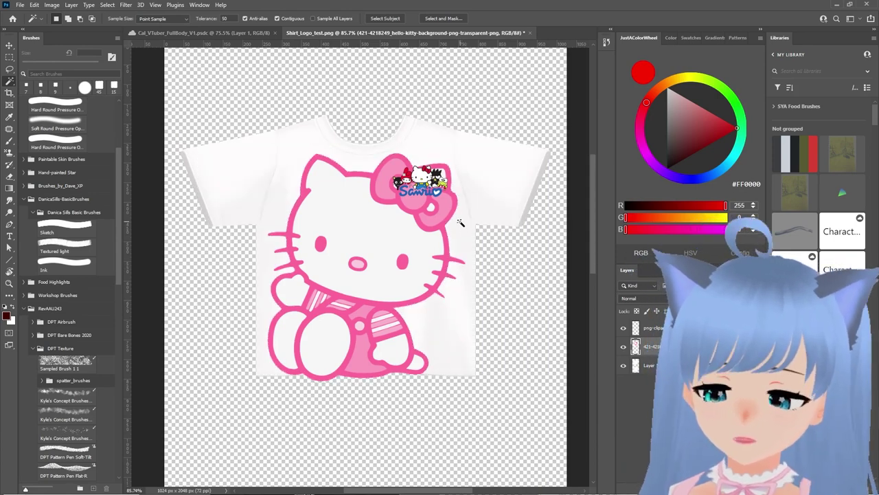
- Scale the pink Hello Kitty to about 48% and move it to the middle of the shirt's back piece
key(v)
drag(467, 267, 364, 267)
key(space)
drag(451, 285, 442, 118)
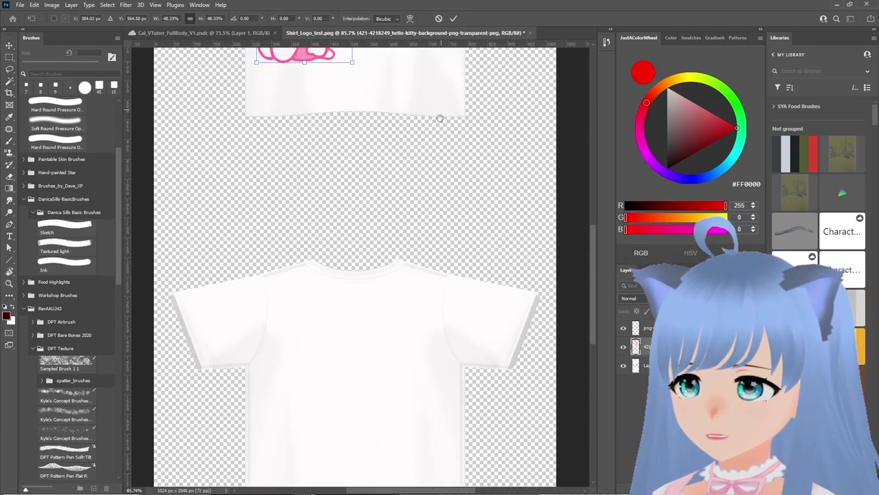
drag(316, 59, 377, 426)
key(space)
drag(487, 311, 472, 192)
drag(343, 250, 332, 265)
key(Return)
key(alt+Tab)
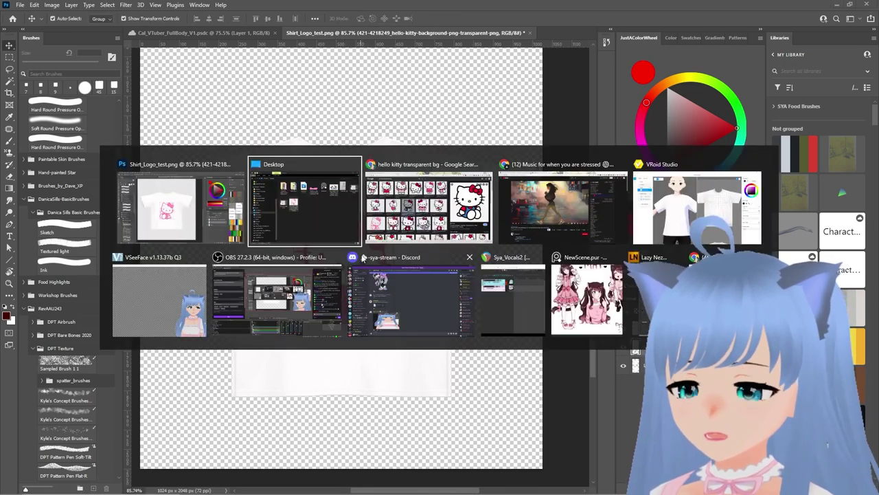
key(Escape)
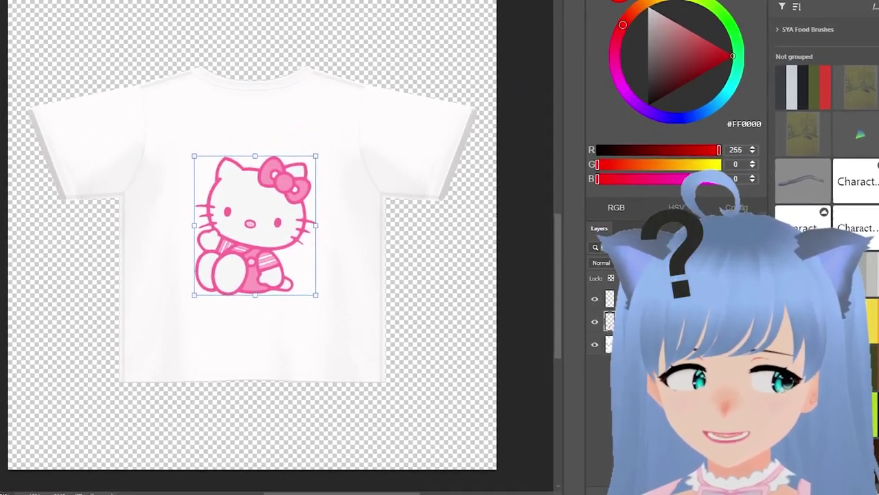
- Export the edited shirt texture to the Desktop as a PNG image named Shirt_Logo_test2
key(w)
alt+scroll(470, 195, down, 4)
drag(471, 116, 466, 264)
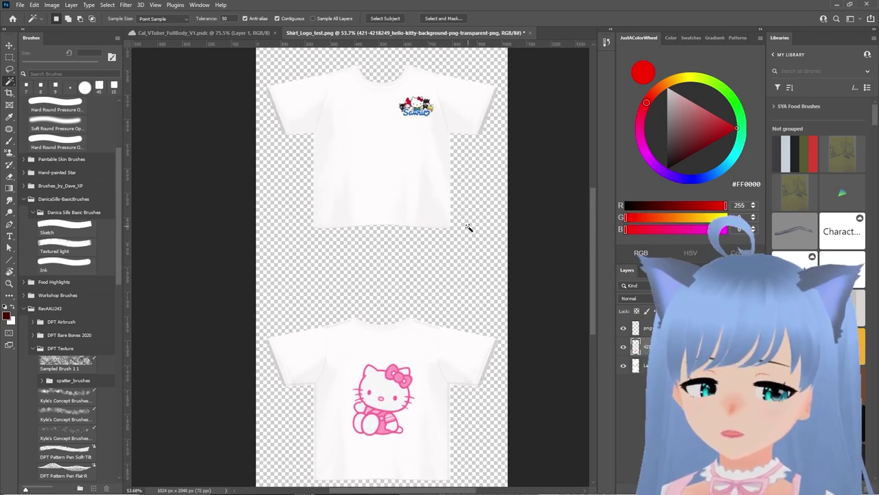
key(v)
scroll(447, 254, right, 1)
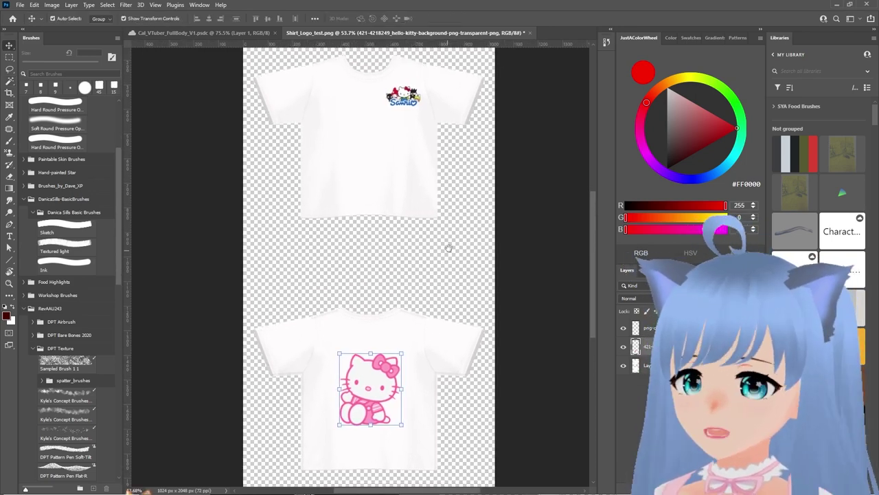
scroll(396, 219, down, 1)
click(20, 5)
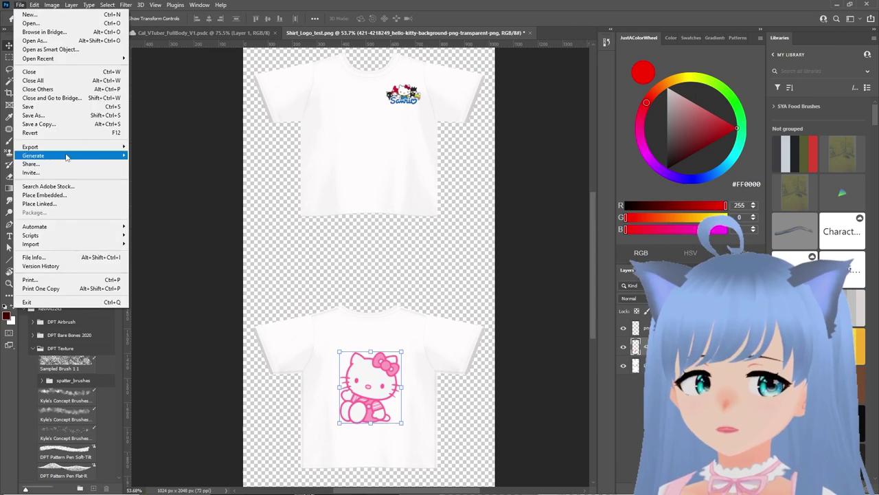
mouse_move(69, 155)
click(184, 149)
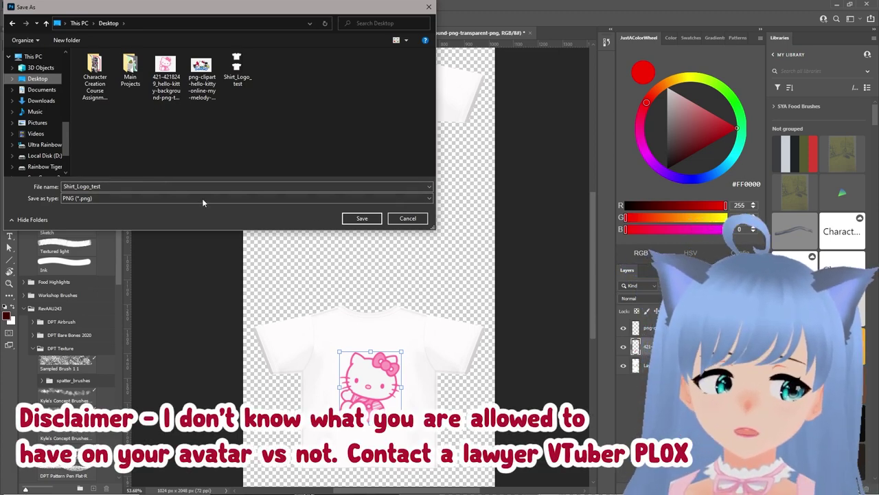
click(145, 186)
click(173, 187)
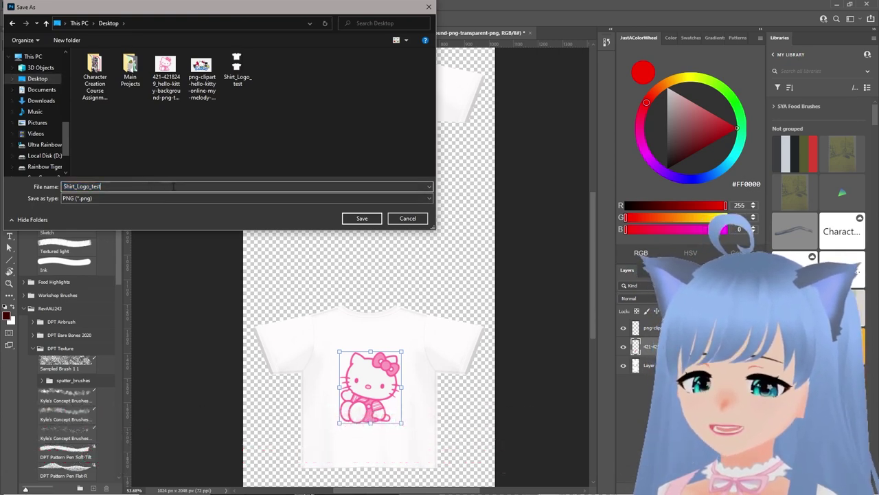
click(378, 218)
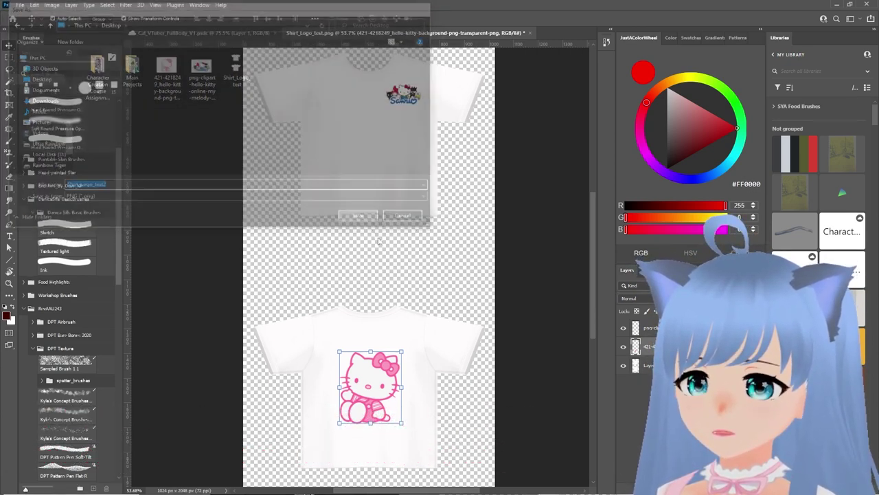
- Switch to VRoid Studio and import the Shirt_Logo_test2 image from the Desktop onto the T-Shirt's Default Design layer
click(830, 5)
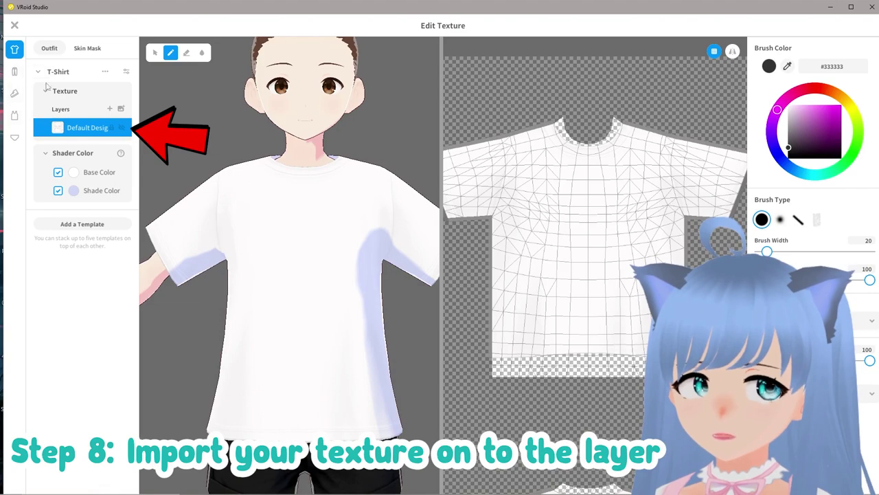
right_click(93, 127)
click(105, 120)
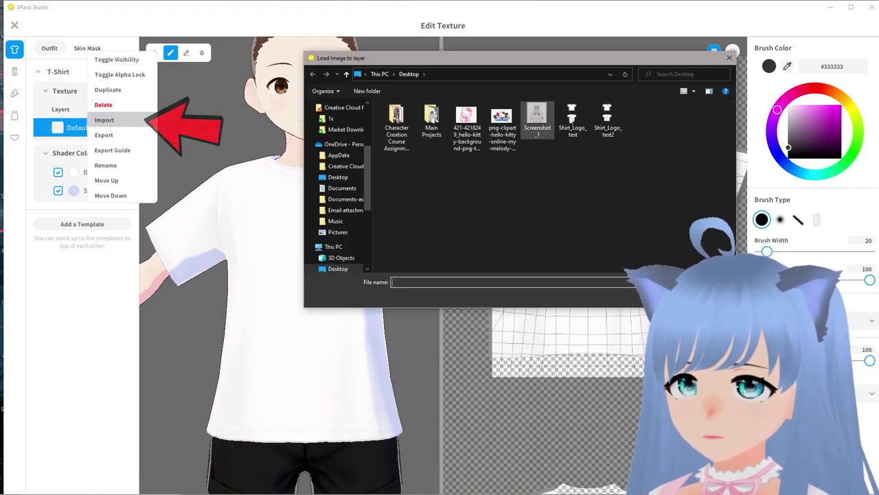
double_click(608, 118)
mouse_move(344, 265)
right_down()
mouse_move(229, 261)
mouse_move(353, 261)
mouse_move(345, 265)
right_up()
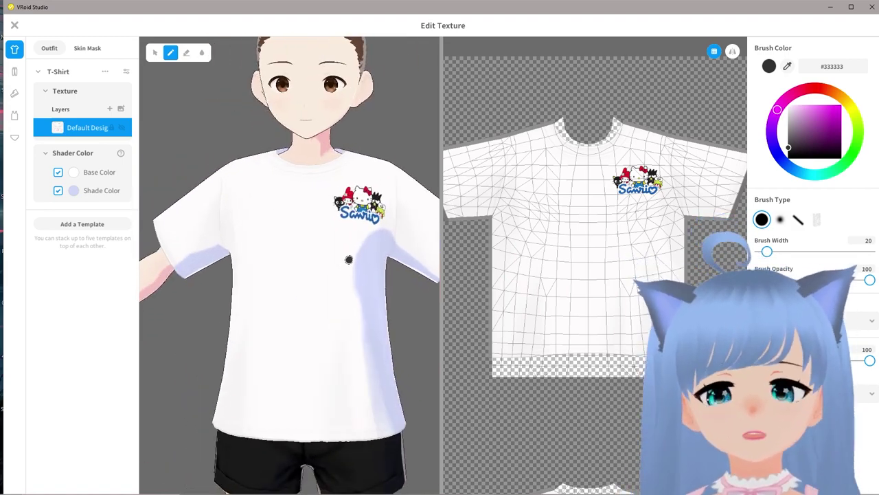
right_drag(348, 259, 317, 248)
scroll(282, 246, down, 5)
scroll(324, 242, up, 5)
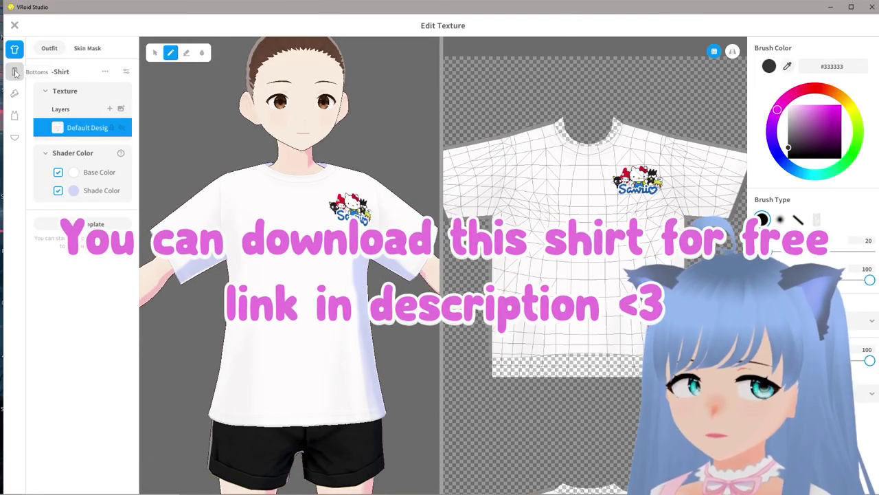
- View the Pants texture and the options available for its Default Design layer
click(15, 72)
right_click(76, 110)
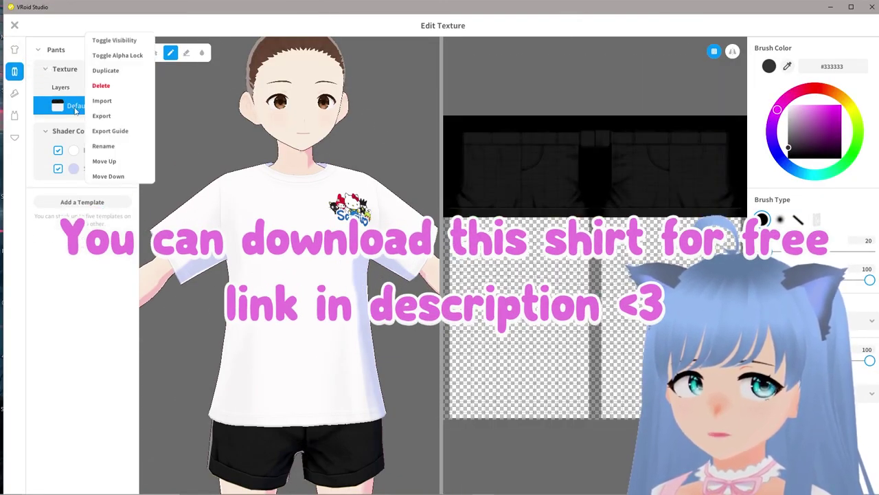
click(37, 82)
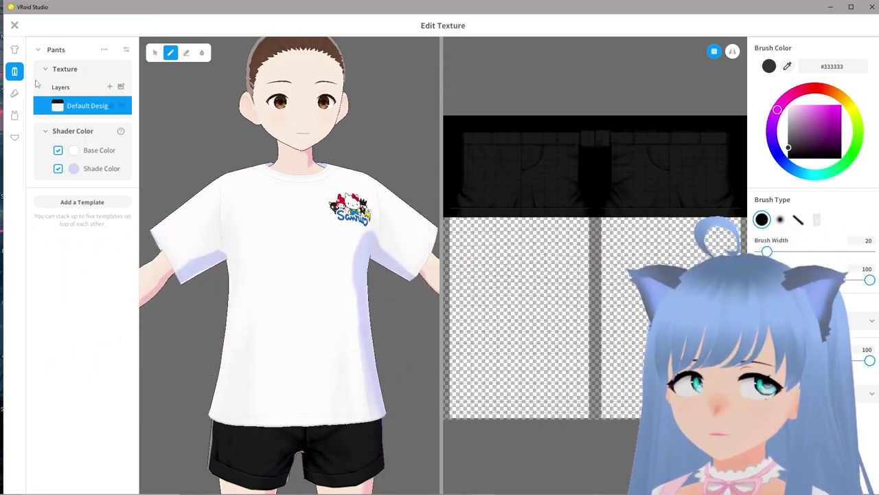
- Close the texture editor saving only Tops as a new item, and leave the current model without saving it
click(14, 25)
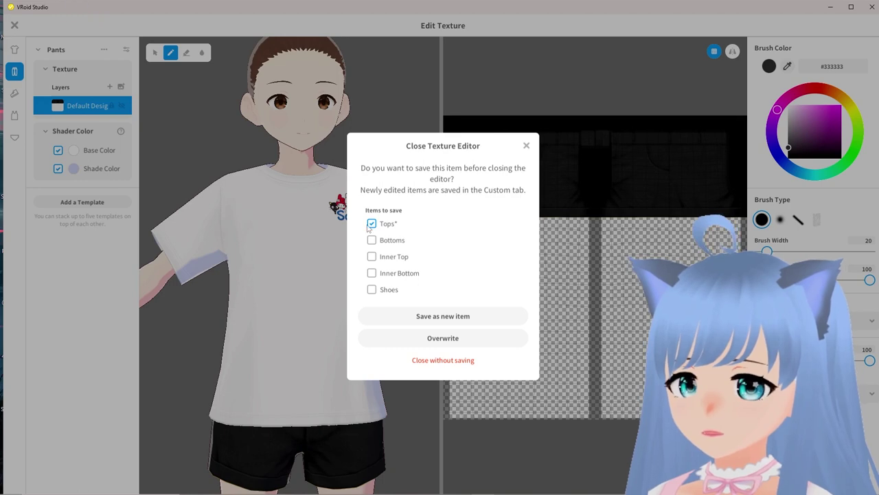
click(449, 317)
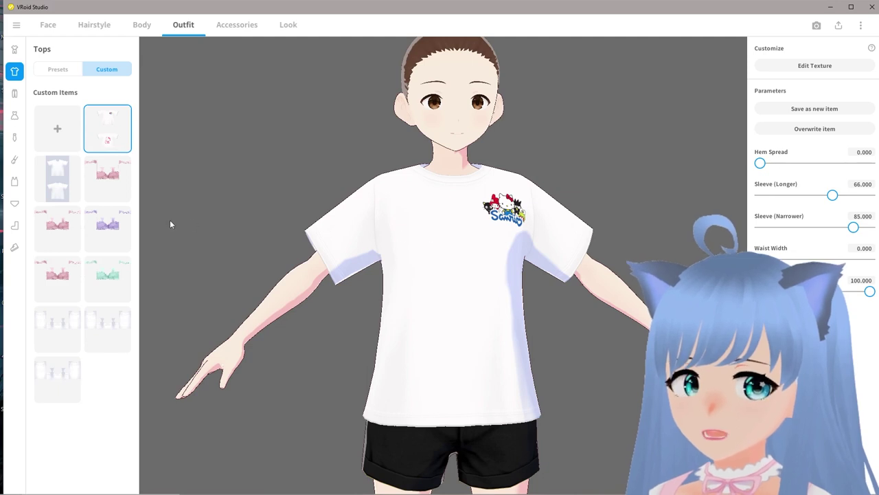
click(16, 26)
click(52, 110)
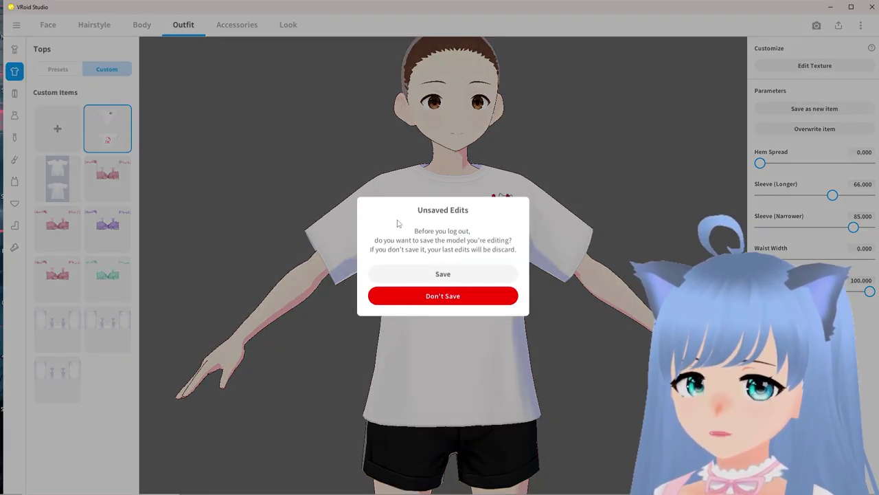
click(468, 296)
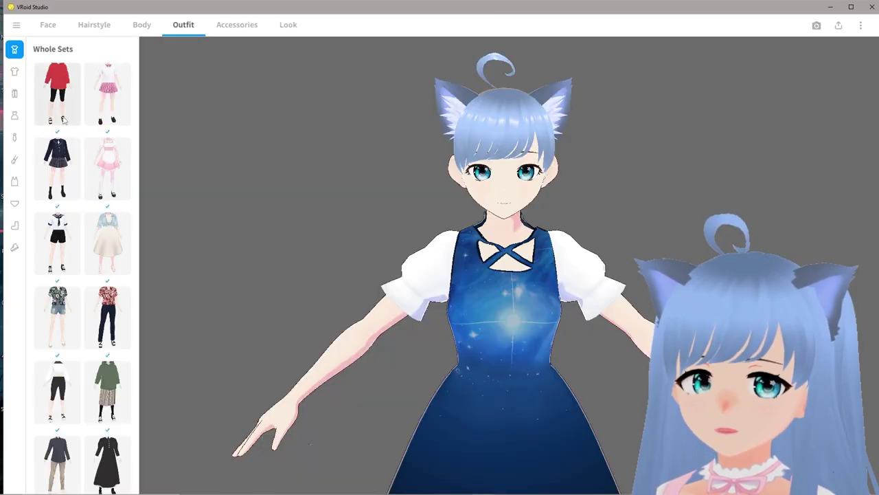
- Dress the blue-haired cat-eared model in the custom top with the Sanrio logo
click(14, 71)
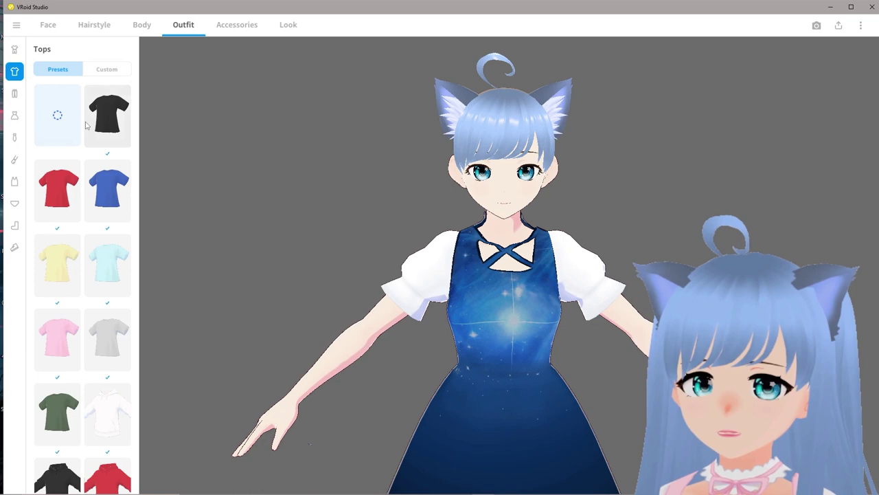
click(105, 71)
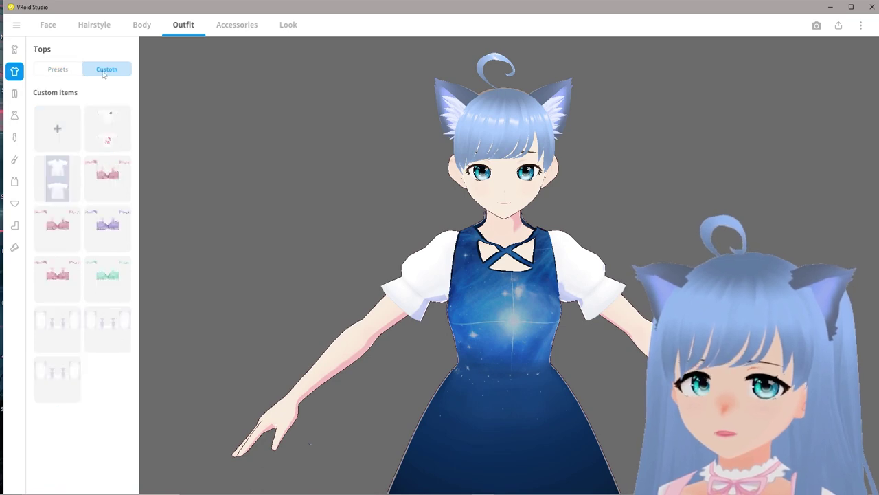
click(115, 131)
- Examine the logo T-shirt on the model from the back, the side and the front
right_drag(489, 288, 248, 285)
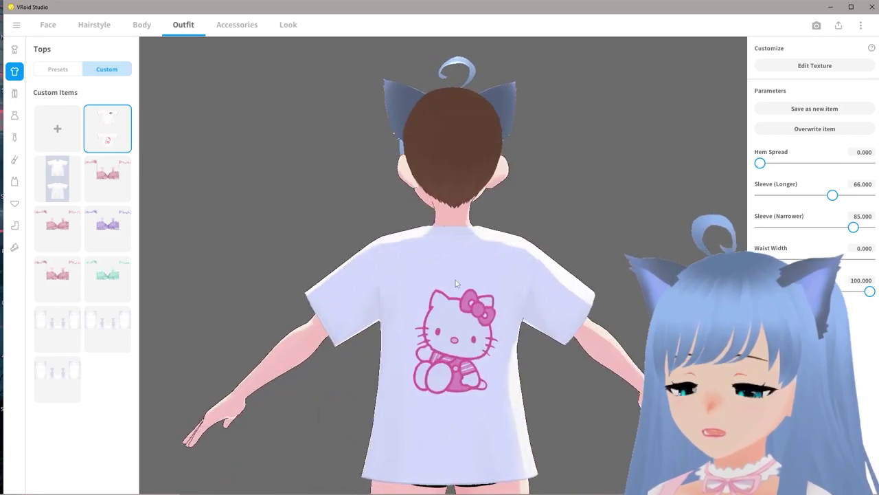
middle_drag(457, 284, 435, 237)
right_drag(481, 252, 343, 254)
middle_drag(524, 250, 462, 302)
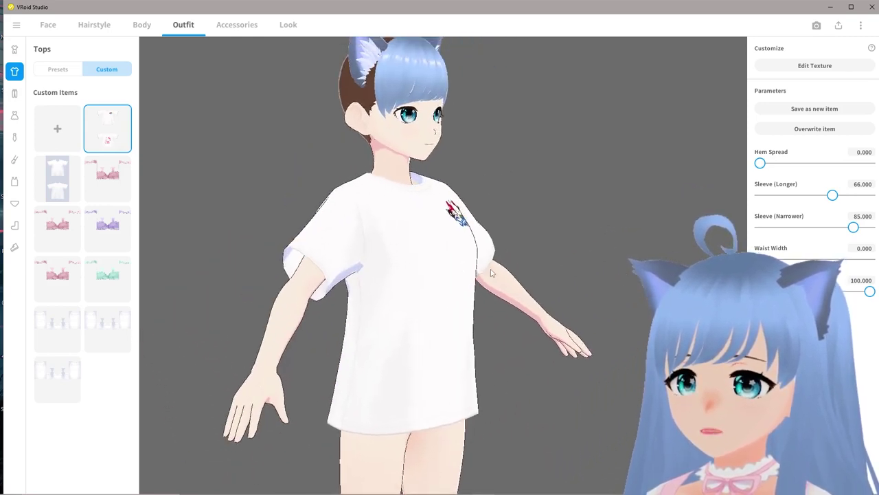
right_drag(481, 271, 230, 173)
right_drag(361, 208, 434, 223)
drag(434, 223, 500, 242)
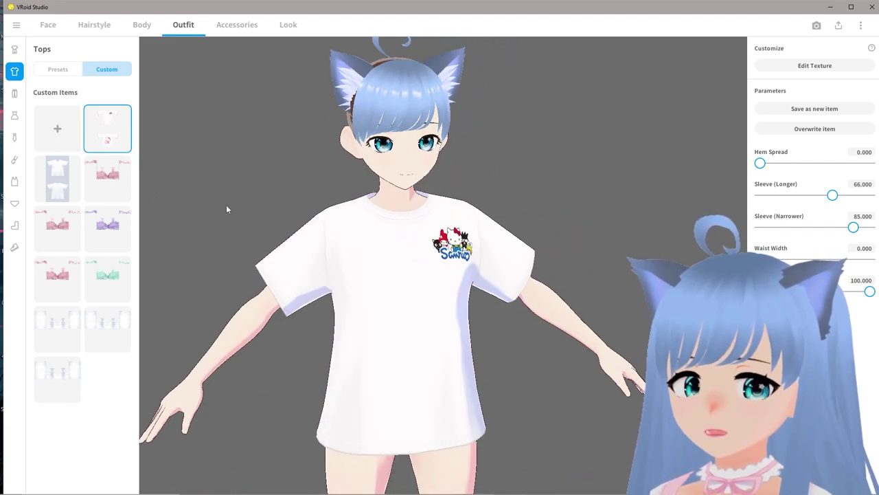
- Replace the model's T-shirt with the first pink custom top
click(107, 179)
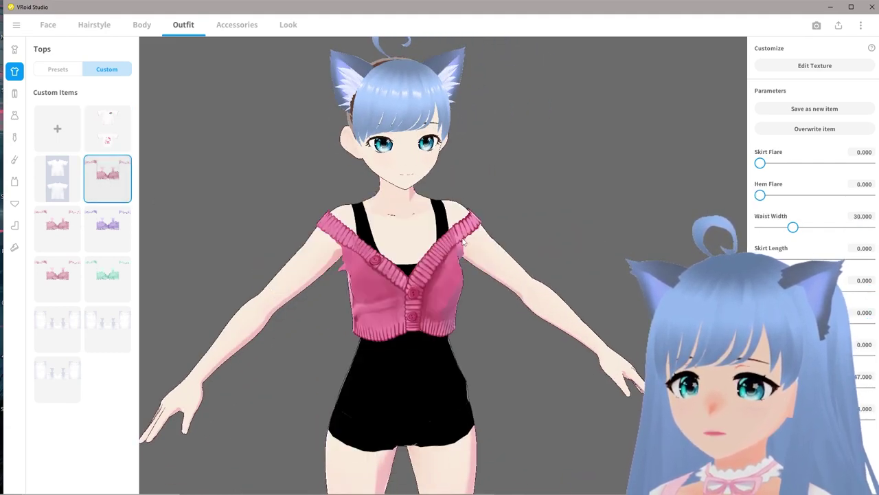
drag(206, 230, 282, 233)
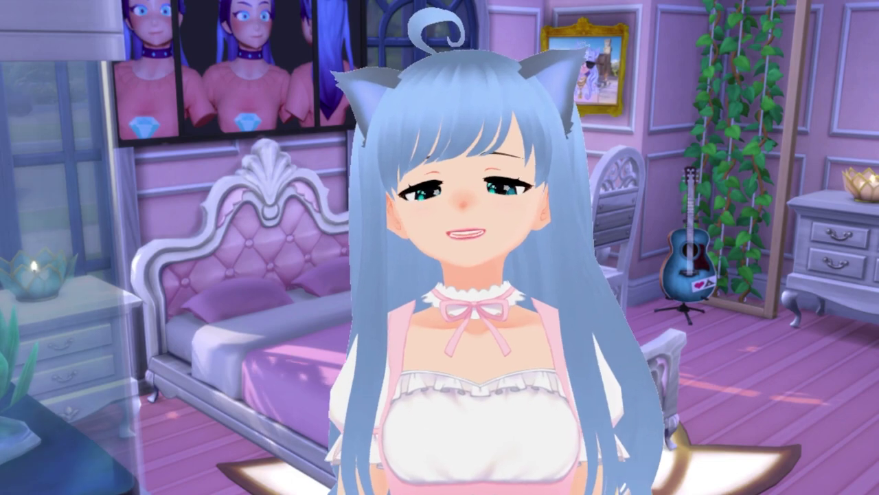